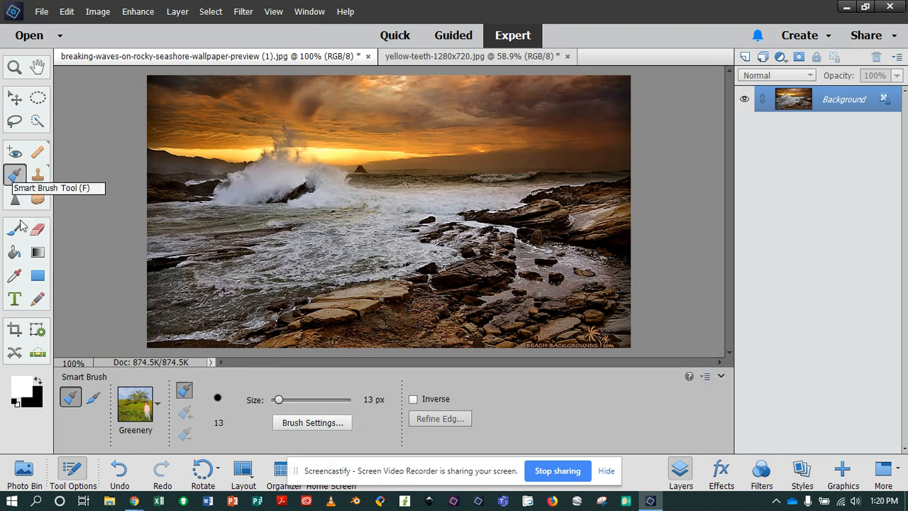
left_click(93, 399)
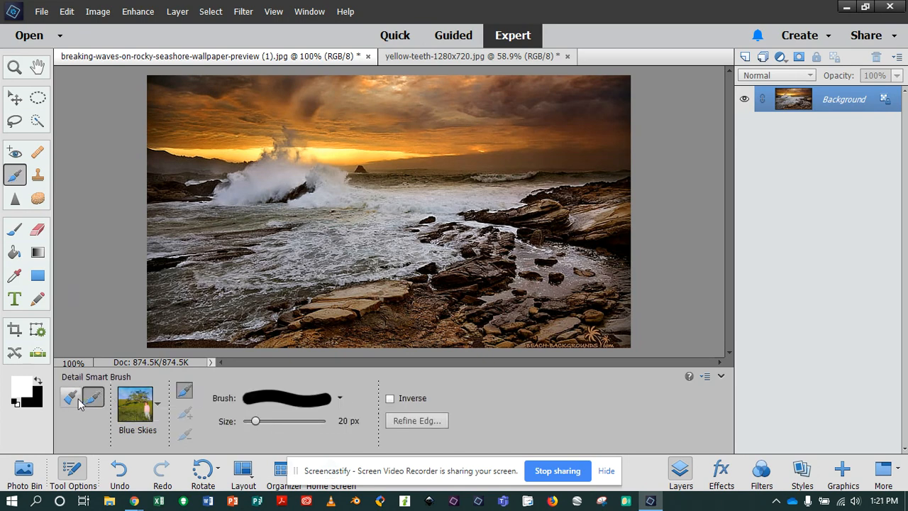
left_click(75, 400)
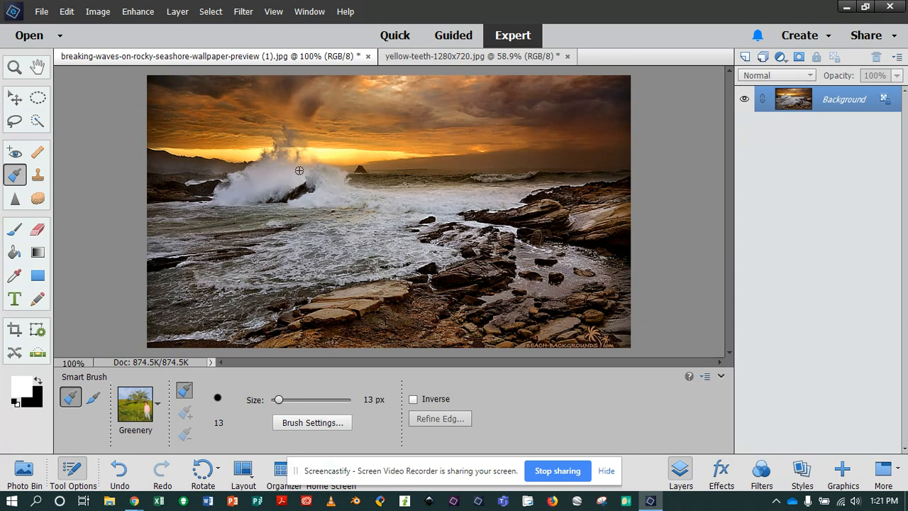
left_click(93, 397)
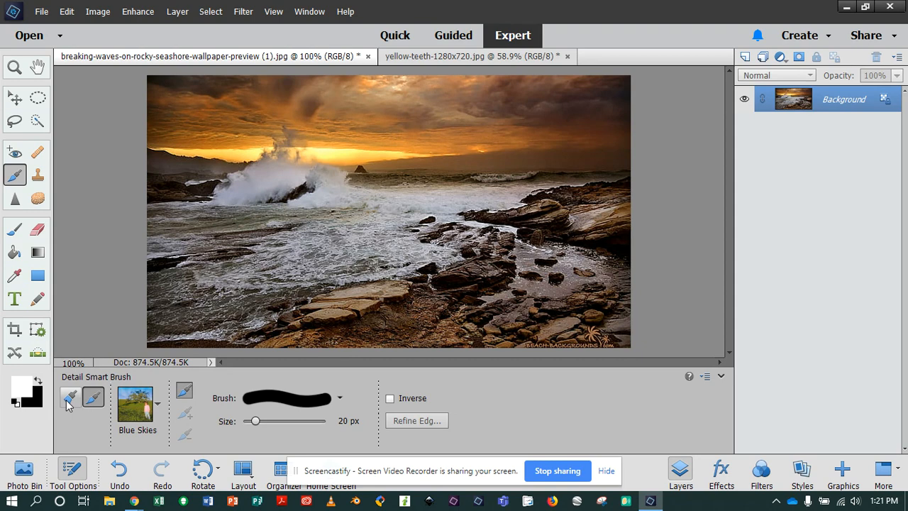
left_click(66, 400)
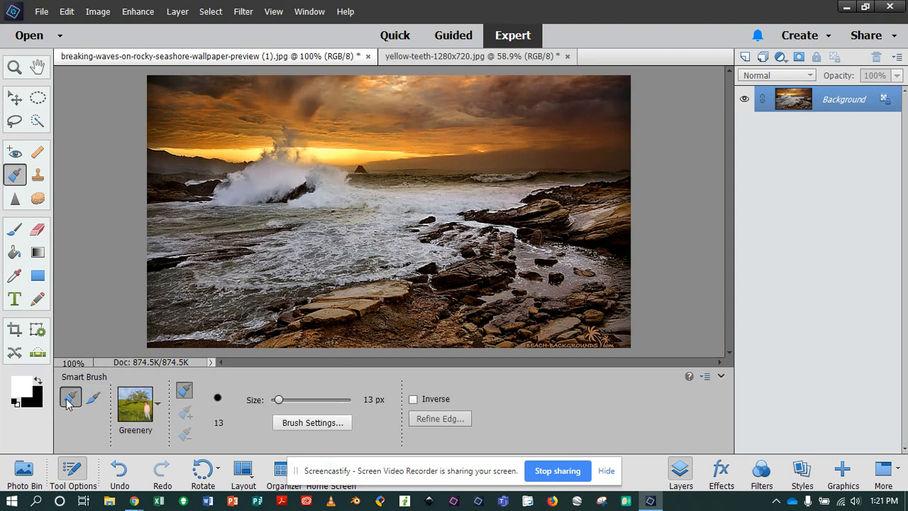
Paint the Contrast High smart brush preset over the dark hills, the distant horizon and the sky
left_click(158, 410)
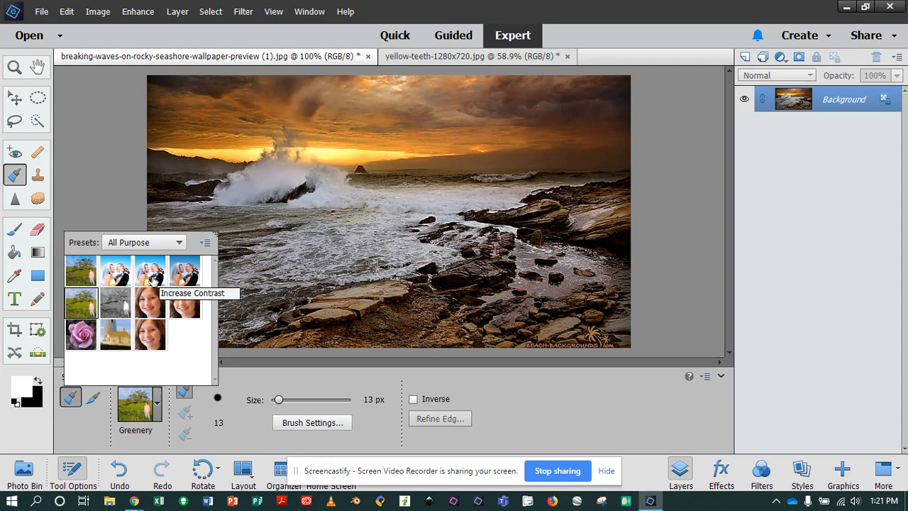
left_click(151, 273)
left_click(297, 378)
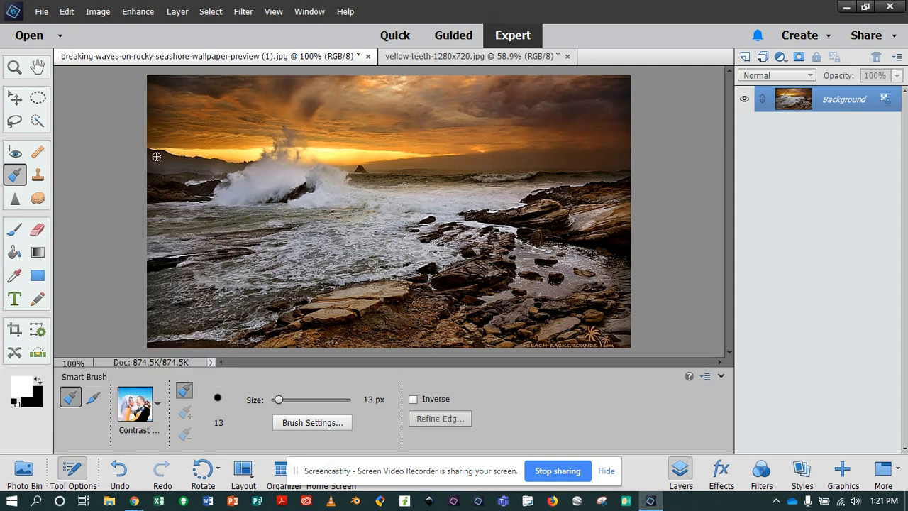
left_click_drag(150, 154, 158, 156)
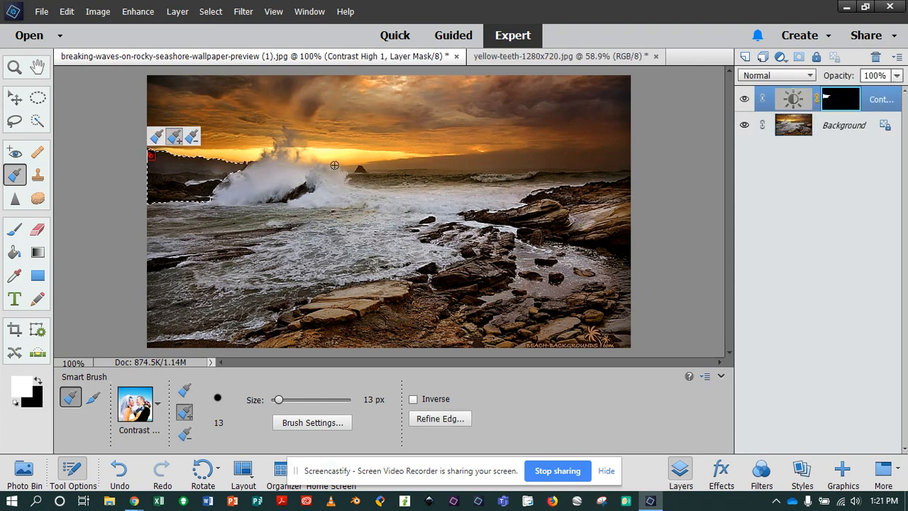
left_click_drag(369, 166, 620, 160)
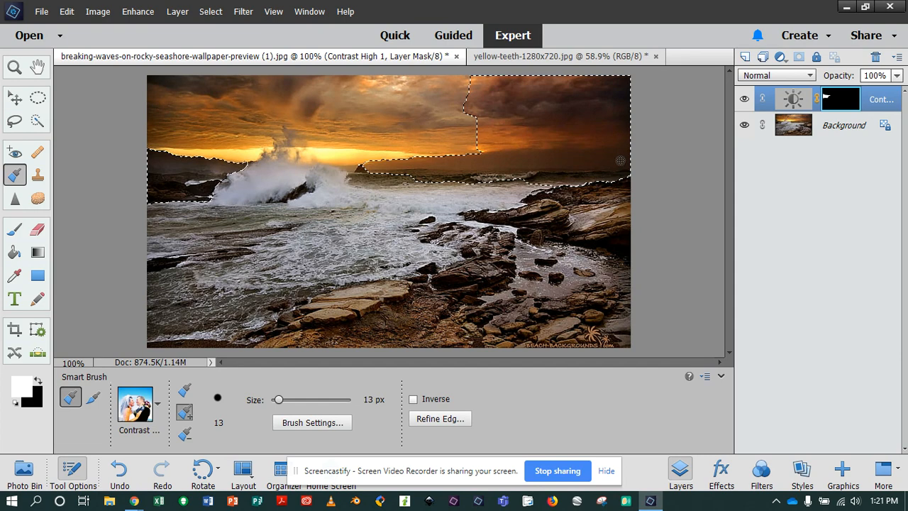
left_click_drag(361, 168, 173, 92)
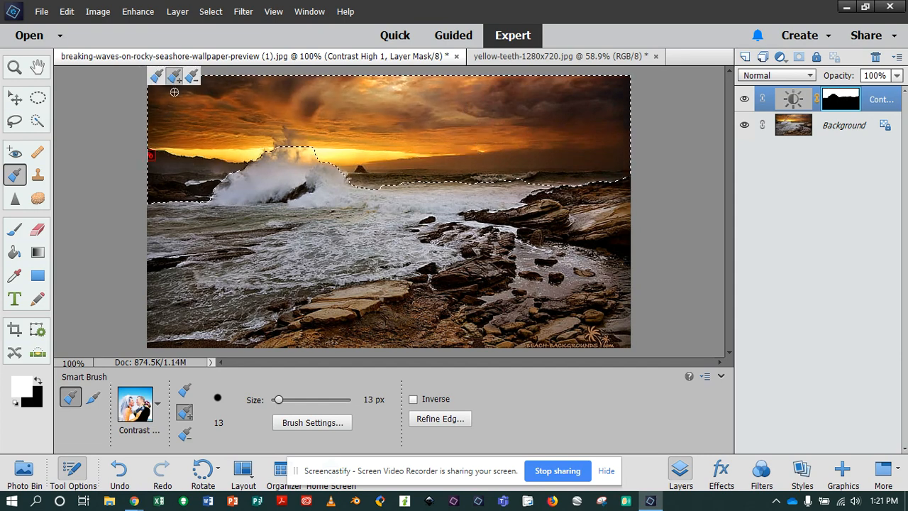
Subtract the sky from the Contrast High area, leaving only the hills and the dark band along the horizon
left_click(185, 433)
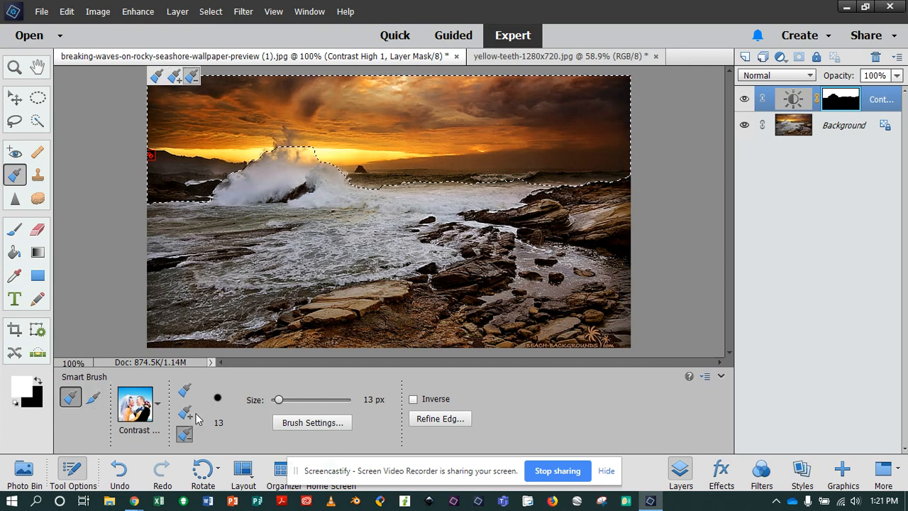
mouse_move(211, 86)
left_mouse_down()
mouse_move(182, 124)
mouse_move(180, 140)
mouse_move(196, 142)
mouse_move(188, 149)
mouse_move(274, 123)
mouse_move(311, 129)
mouse_move(352, 162)
mouse_move(406, 152)
left_mouse_up()
left_click_drag(386, 88, 403, 96)
left_click_drag(441, 146, 476, 145)
left_click_drag(532, 131, 579, 143)
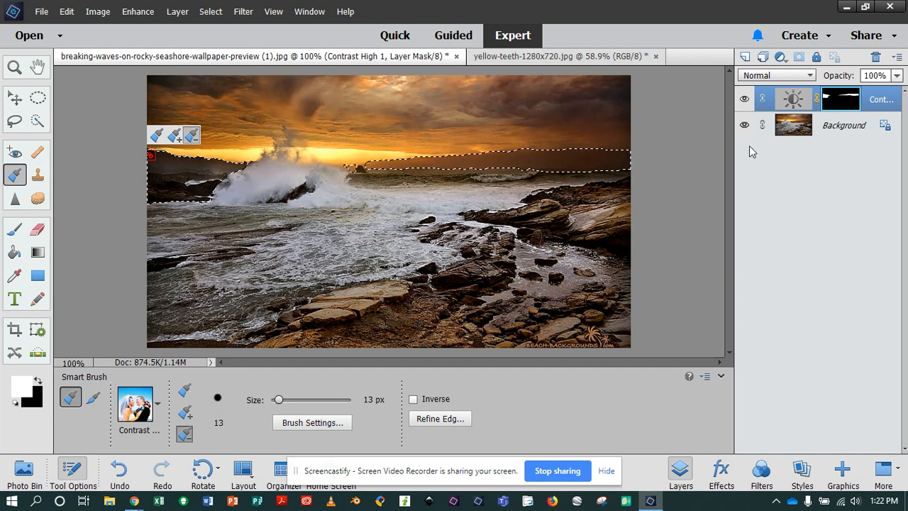
Deselect the painted area and set the Contrast High adjustment layer's brightness to -9 and contrast to 69
left_click(793, 100)
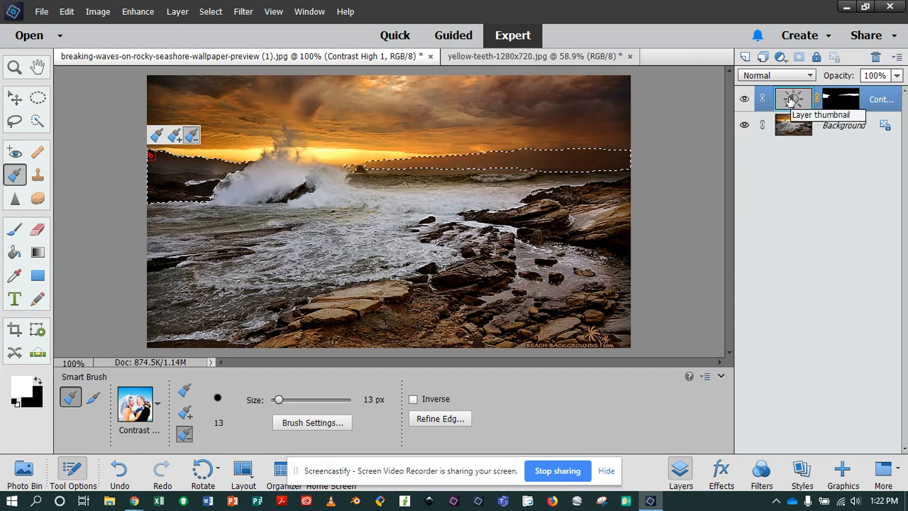
double_click(796, 103)
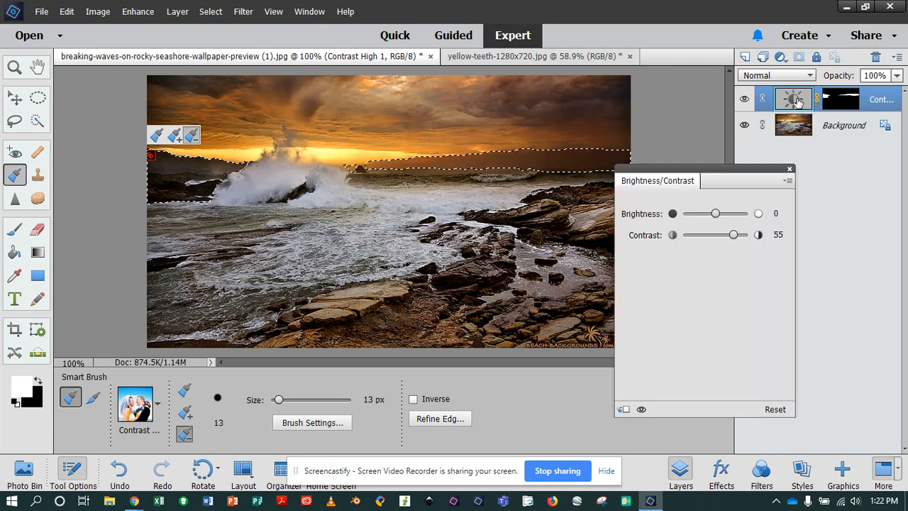
mouse_move(724, 215)
left_mouse_down()
mouse_move(715, 216)
mouse_move(750, 215)
mouse_move(724, 216)
left_mouse_up()
left_click_drag(734, 235, 762, 236)
left_click_drag(724, 212, 705, 218)
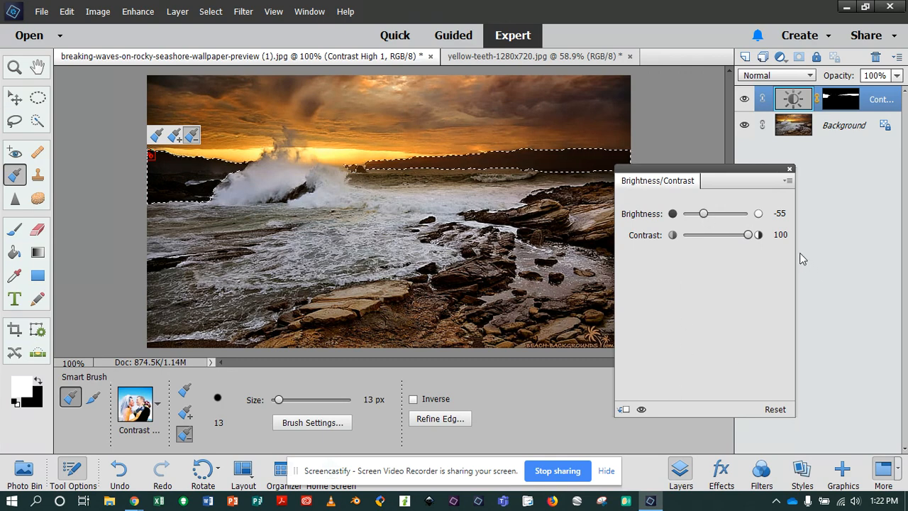
key("ctrl+d")
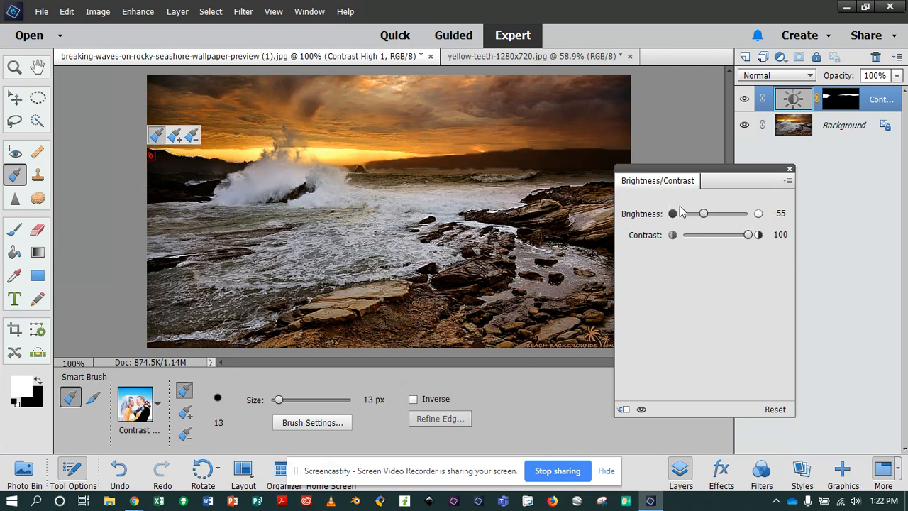
left_click_drag(704, 215, 741, 236)
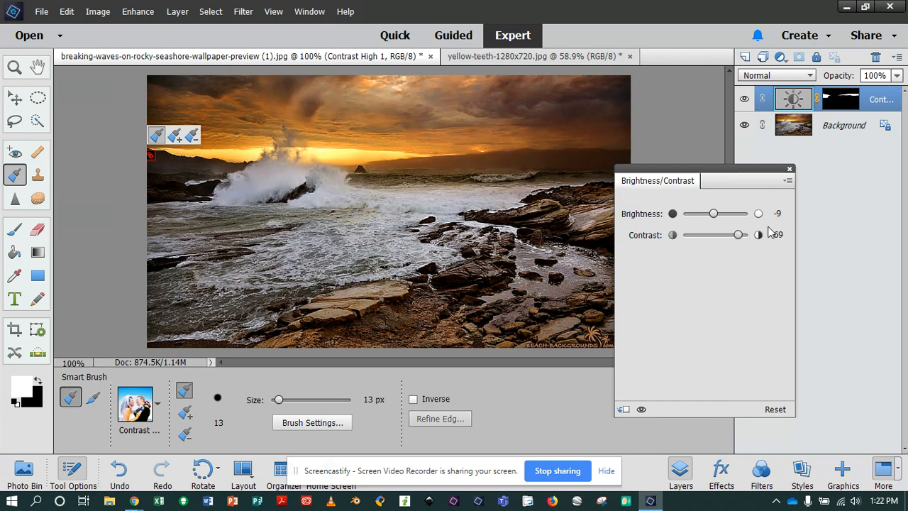
left_click(790, 169)
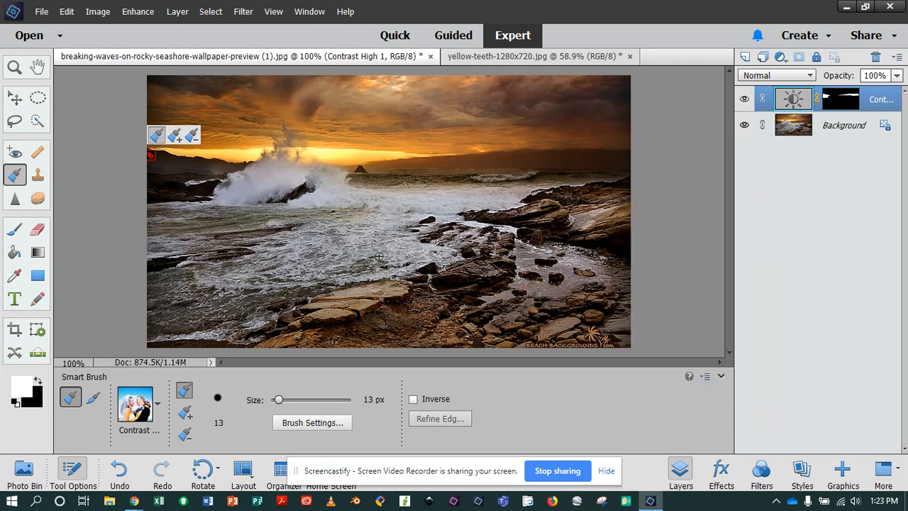
Paint the Brighter smart brush preset over the foamy water in front of the foreground rocks
left_click(157, 403)
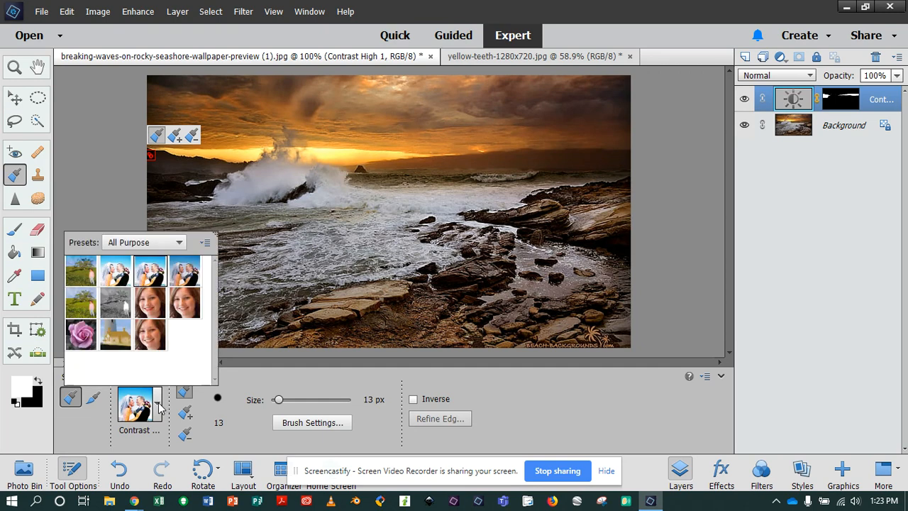
left_click(114, 271)
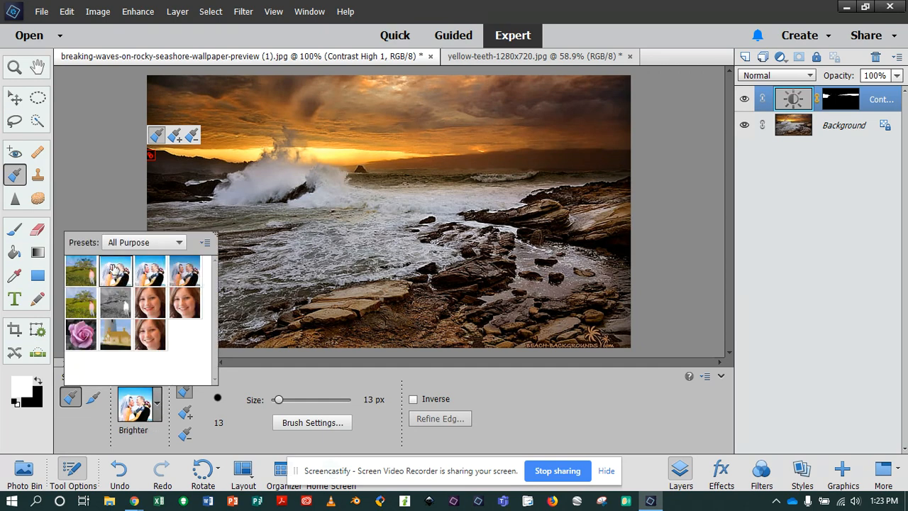
left_click(243, 388)
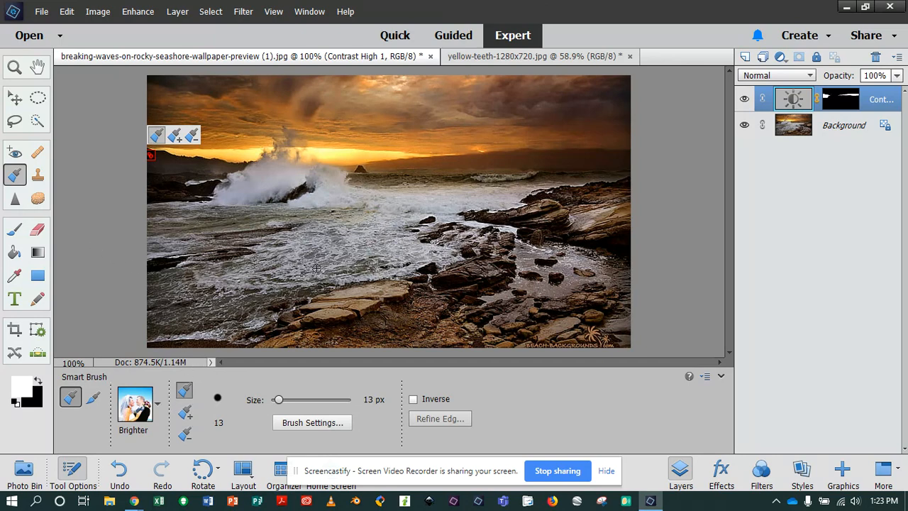
left_click_drag(317, 268, 279, 278)
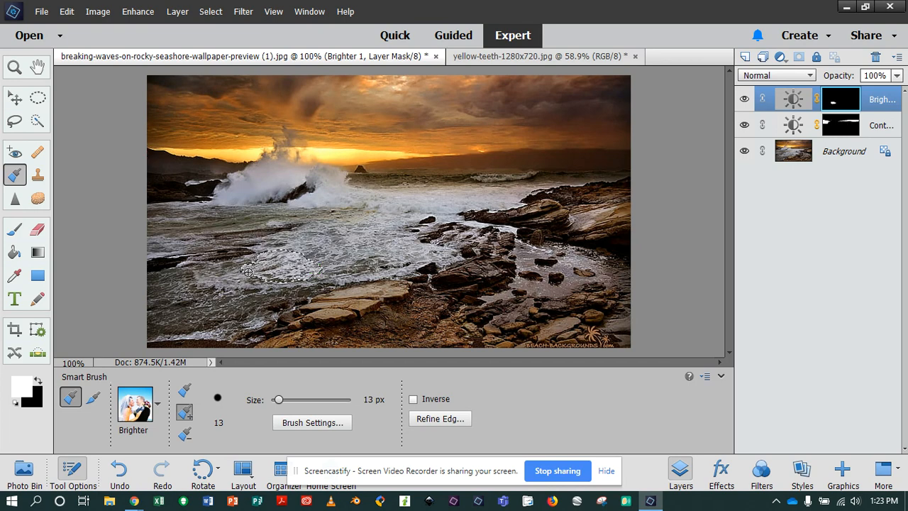
left_click(220, 275)
left_click(202, 275)
left_click(193, 275)
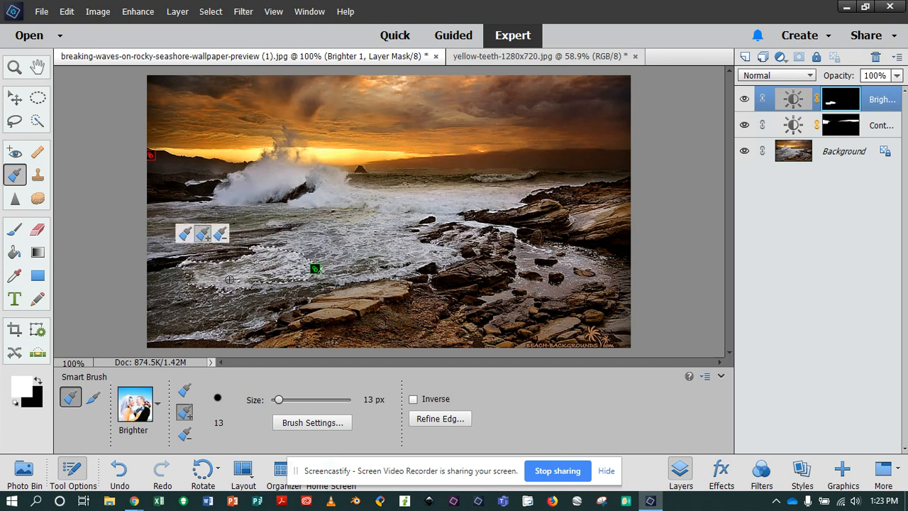
left_click(278, 282)
left_click(304, 249)
left_click(344, 241)
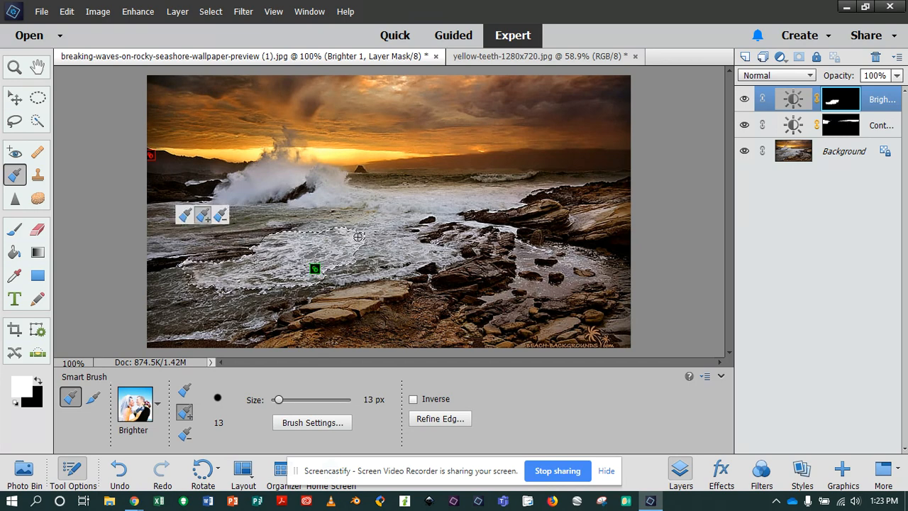
left_click(383, 245)
left_click(429, 250)
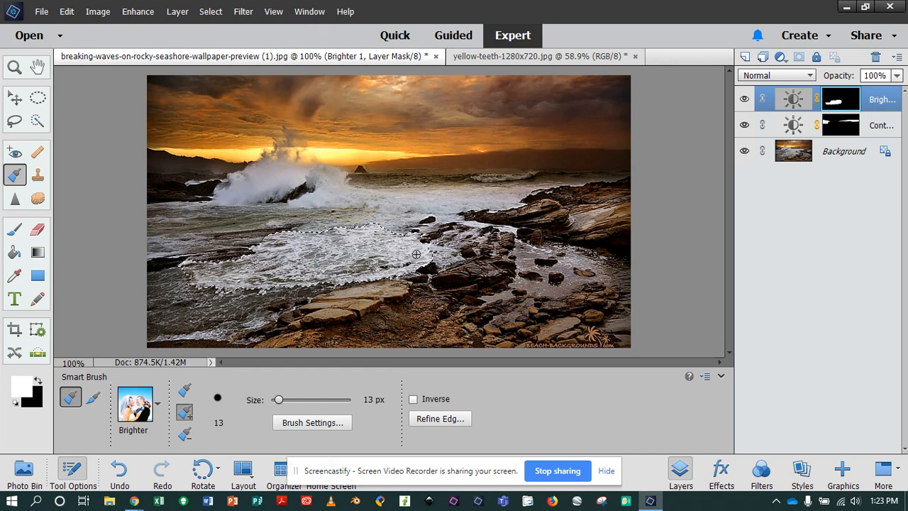
left_click(440, 253)
left_click(371, 226)
left_click(352, 219)
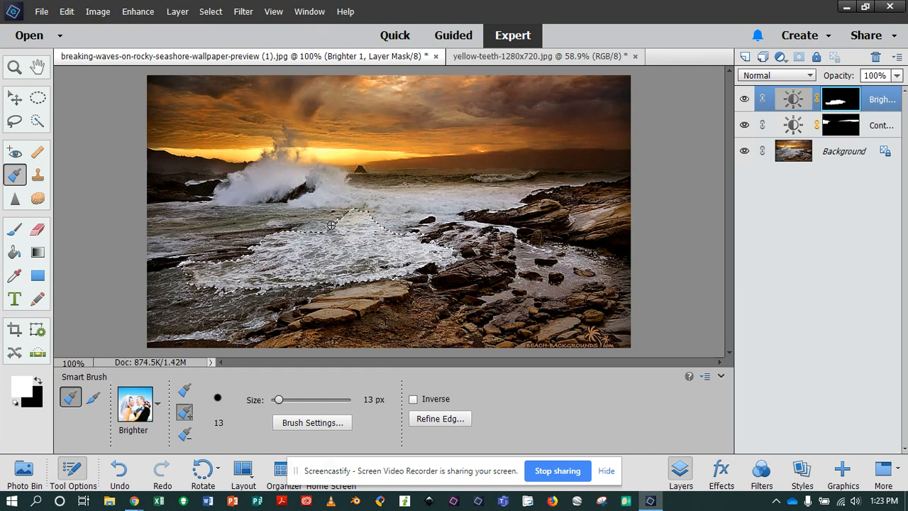
Extend the Brighter area over the crashing wave, the distant water and the glowing horizon, and deselect it
left_click(392, 201)
left_click(327, 183)
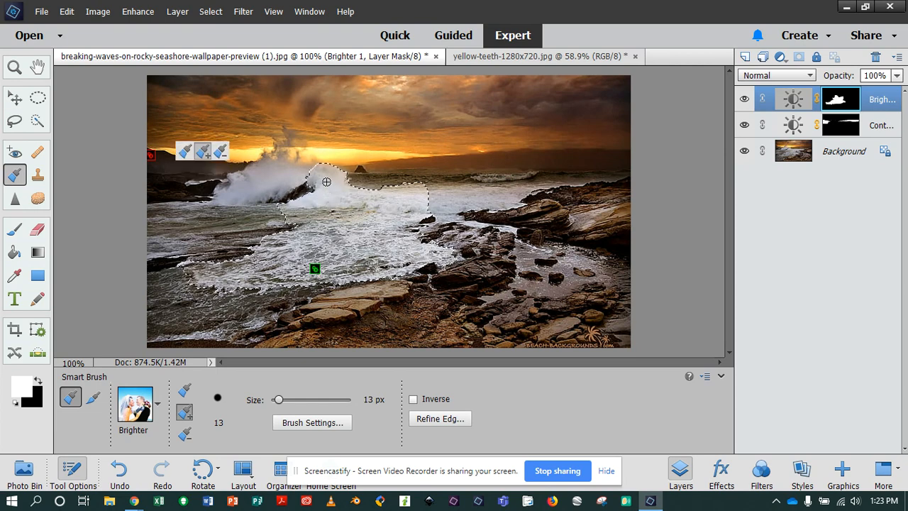
left_click(280, 176)
left_click(447, 197)
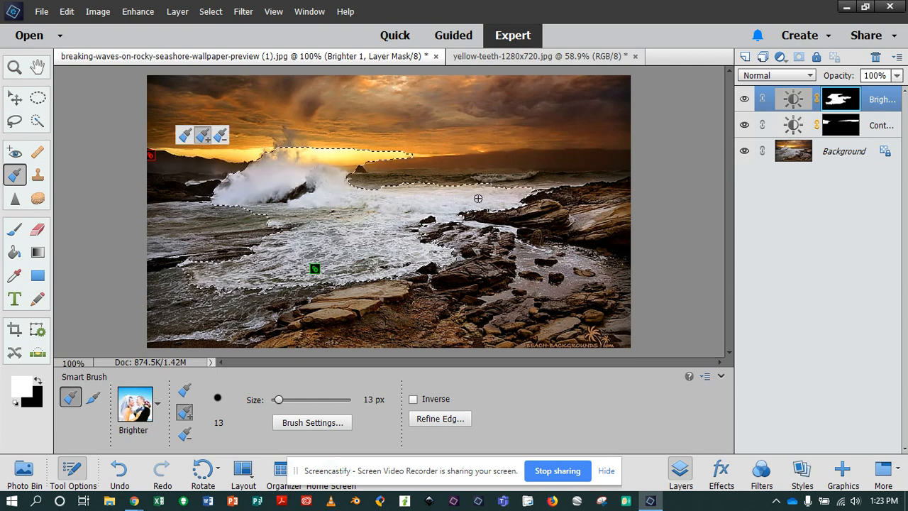
left_click(243, 152)
left_click(270, 157)
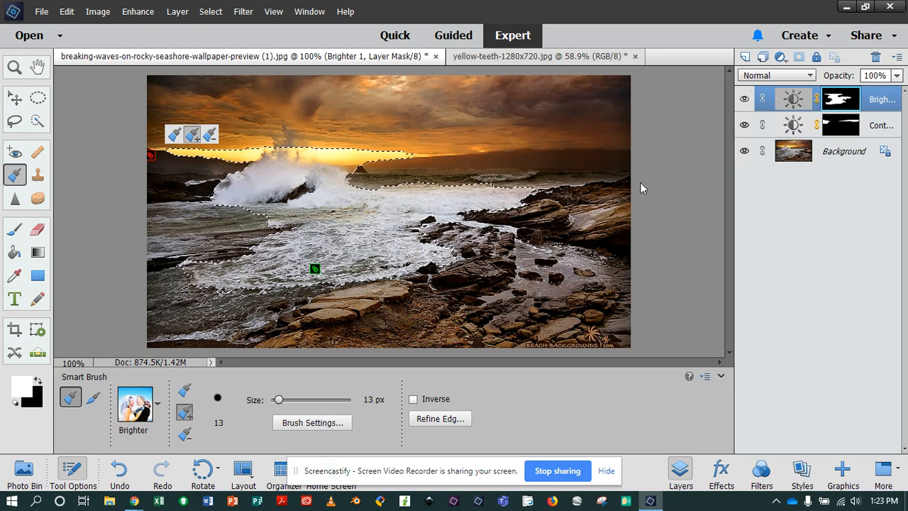
key("ctrl+d")
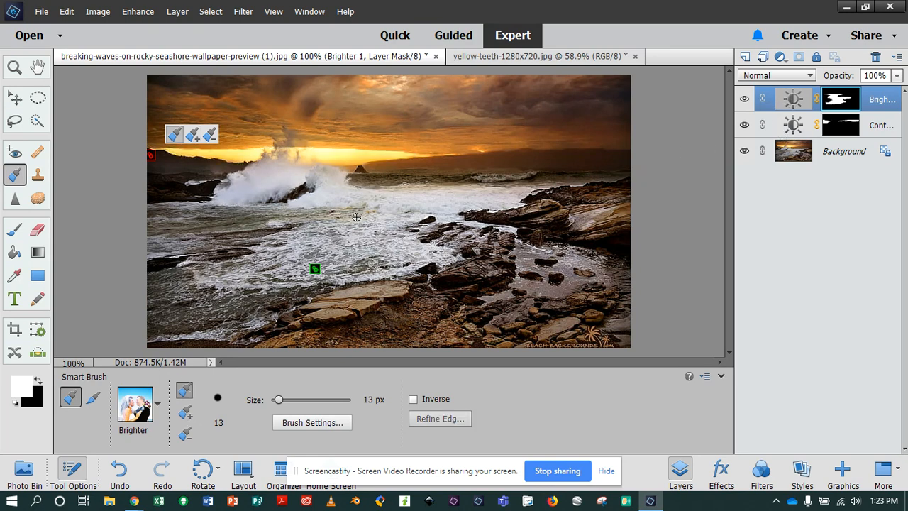
Set the Brighter adjustment layer's brightness to 6 and contrast to -8
double_click(792, 100)
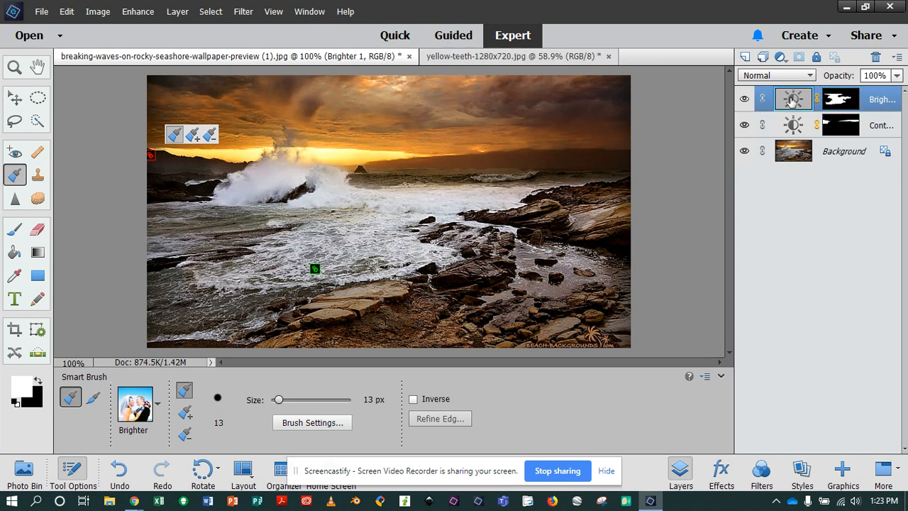
left_click_drag(723, 211, 714, 237)
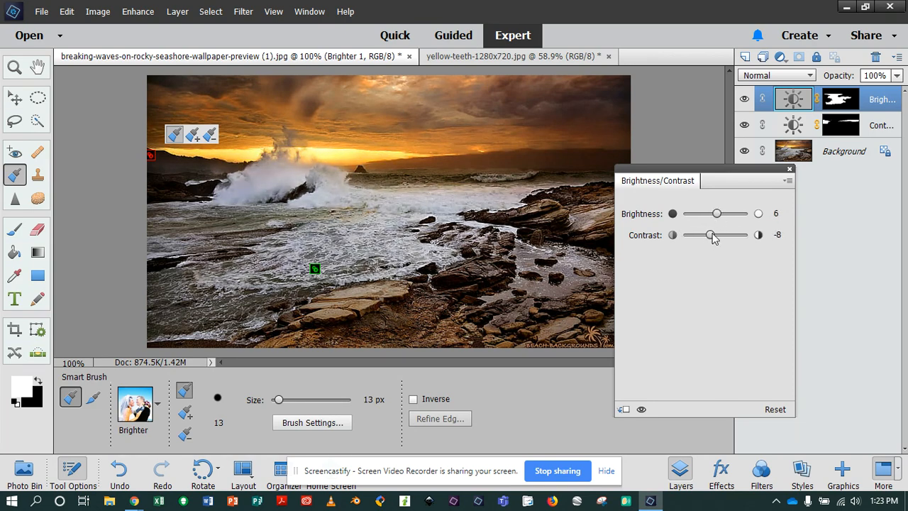
left_click(790, 169)
Paint the reverse black-and-white smart brush preset over the brown foreground rocks so only they keep their colour
left_click(157, 403)
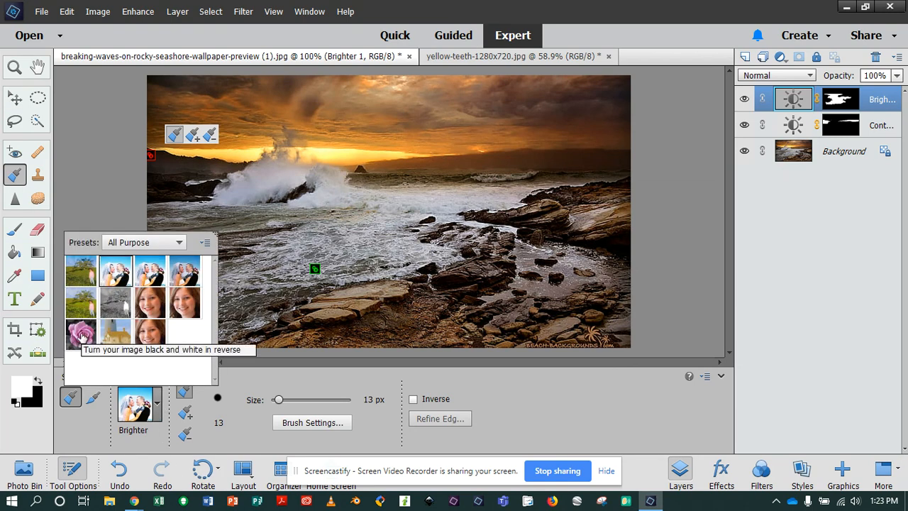
left_click(83, 336)
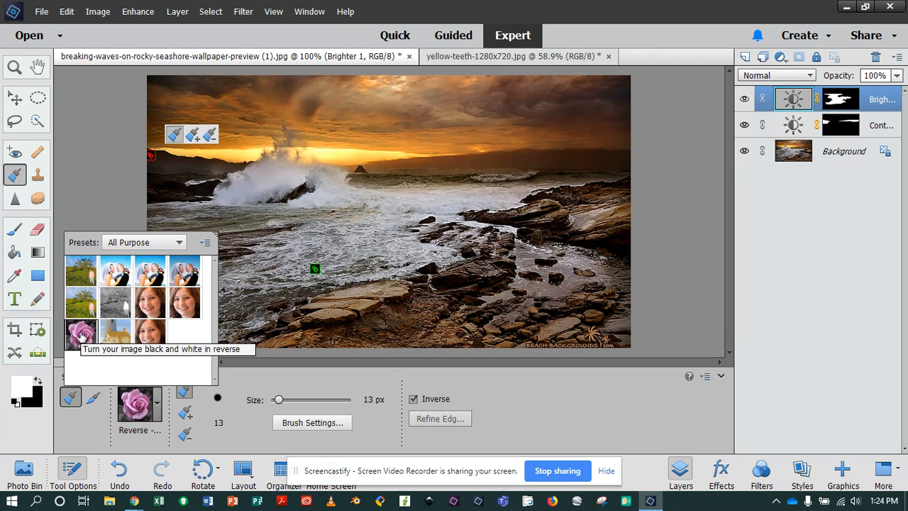
left_click(231, 381)
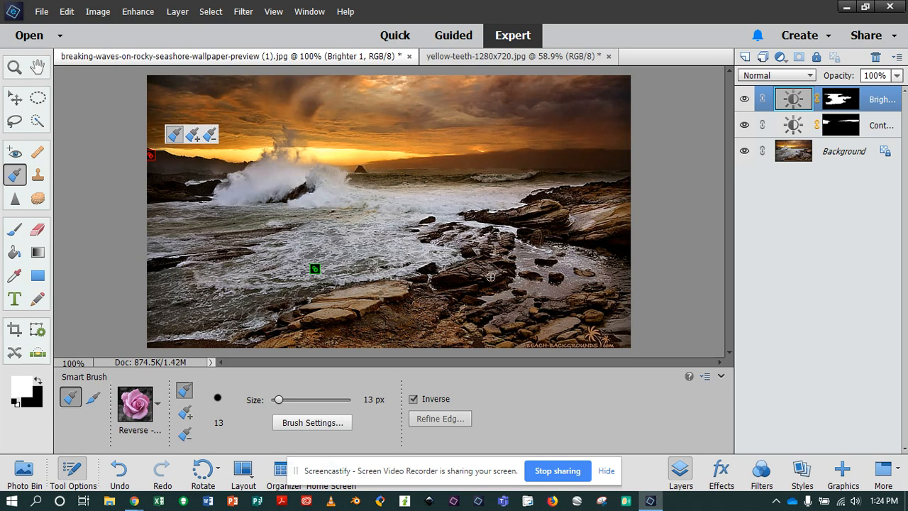
mouse_move(410, 295)
left_mouse_down()
mouse_move(280, 339)
mouse_move(261, 325)
left_mouse_up()
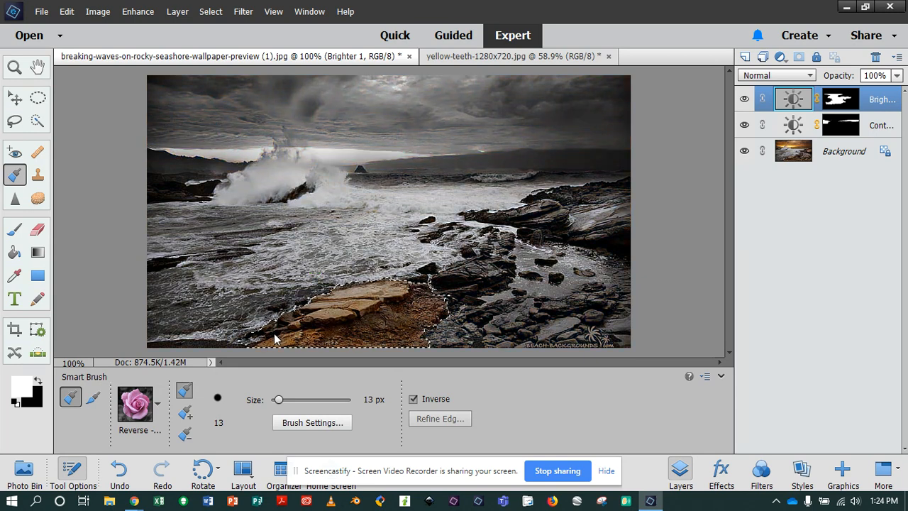
Extend the reverse black-and-white colour area over the glowing horizon, crashing wave and shoreline rocks, deselect it, and hide the effect layer
left_click_drag(346, 157, 231, 151)
left_click_drag(364, 154, 388, 154)
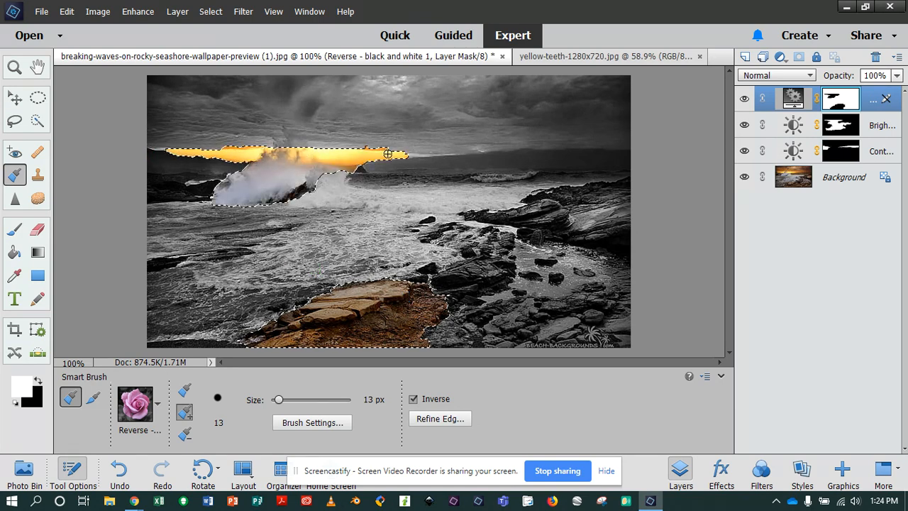
mouse_move(566, 219)
left_mouse_down()
mouse_move(522, 214)
mouse_move(575, 204)
mouse_move(603, 216)
mouse_move(619, 243)
mouse_move(622, 282)
mouse_move(592, 323)
mouse_move(571, 333)
mouse_move(462, 332)
mouse_move(489, 310)
mouse_move(481, 266)
left_mouse_up()
left_click(482, 265)
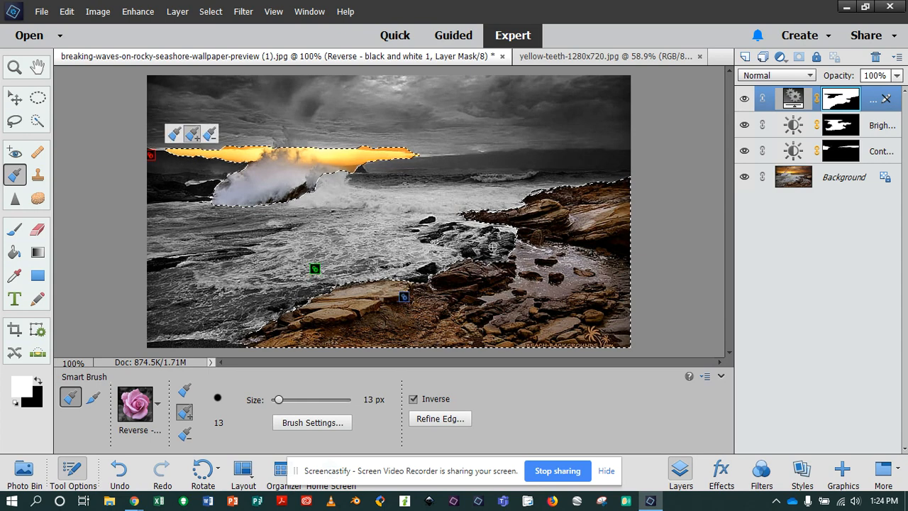
left_click(481, 255)
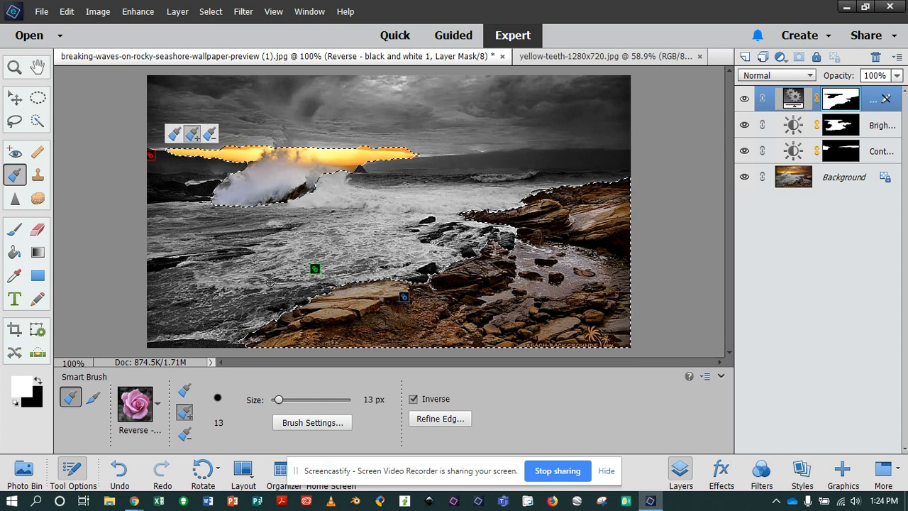
key("ctrl+d")
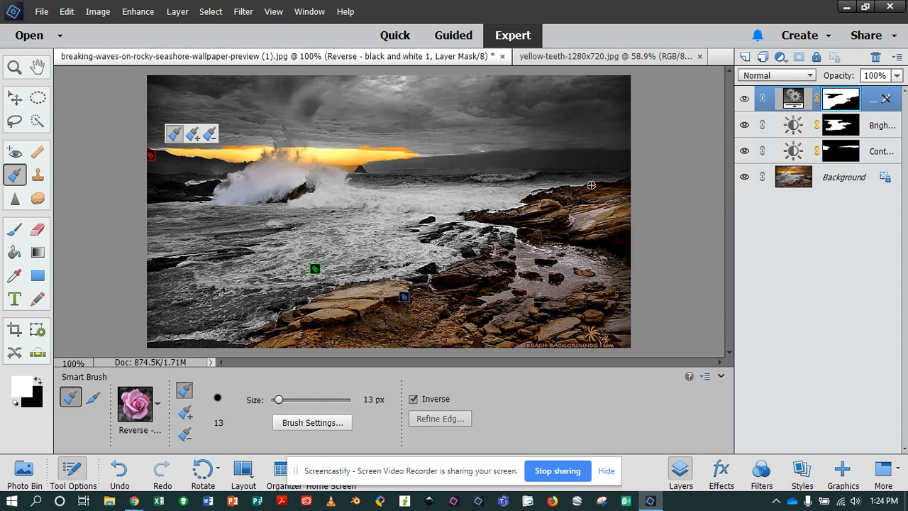
left_click(745, 99)
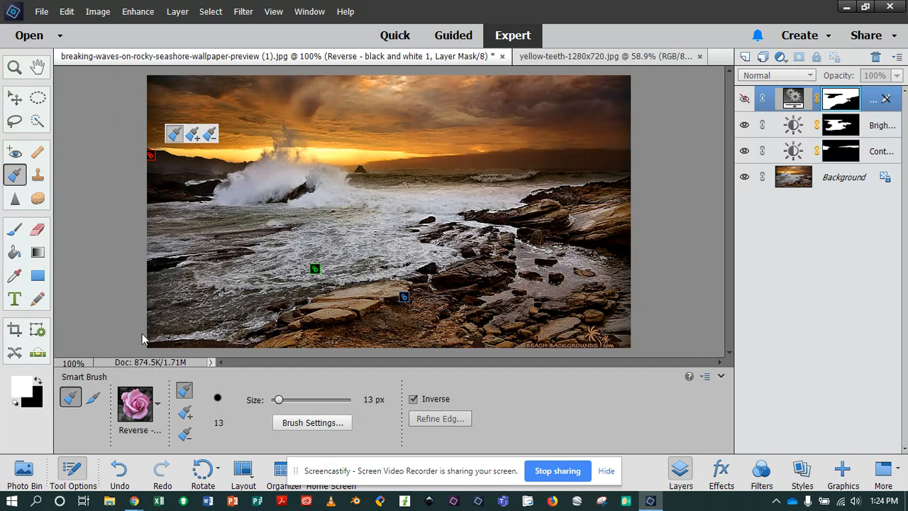
Paint the Darker smart brush preset over the wet tide pool and surrounding stones beside the foreground rocks
left_click(157, 406)
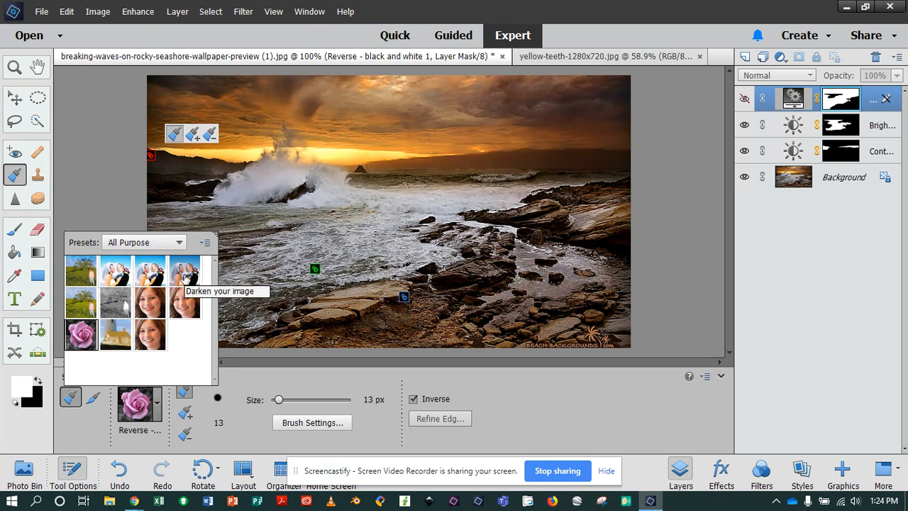
left_click(184, 277)
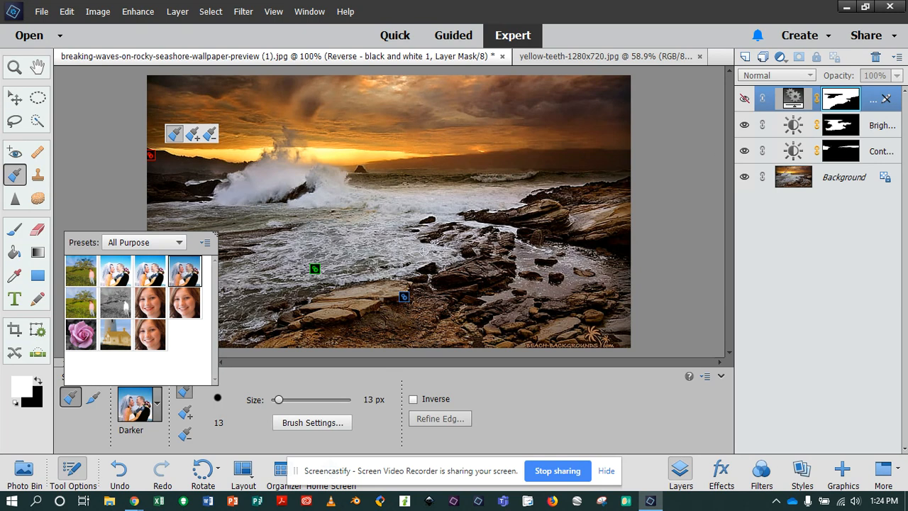
left_click(577, 262)
left_click_drag(582, 259, 610, 277)
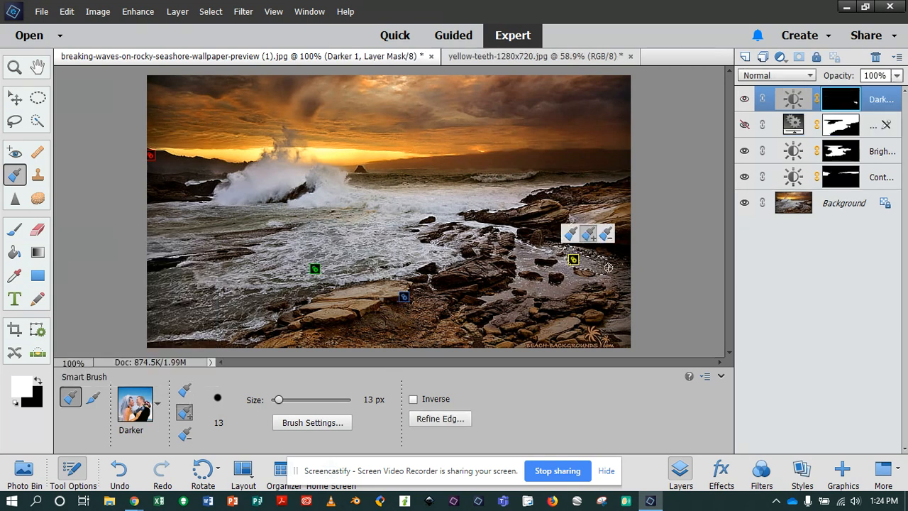
mouse_move(626, 309)
left_mouse_down()
mouse_move(601, 294)
mouse_move(573, 280)
mouse_move(547, 273)
left_mouse_up()
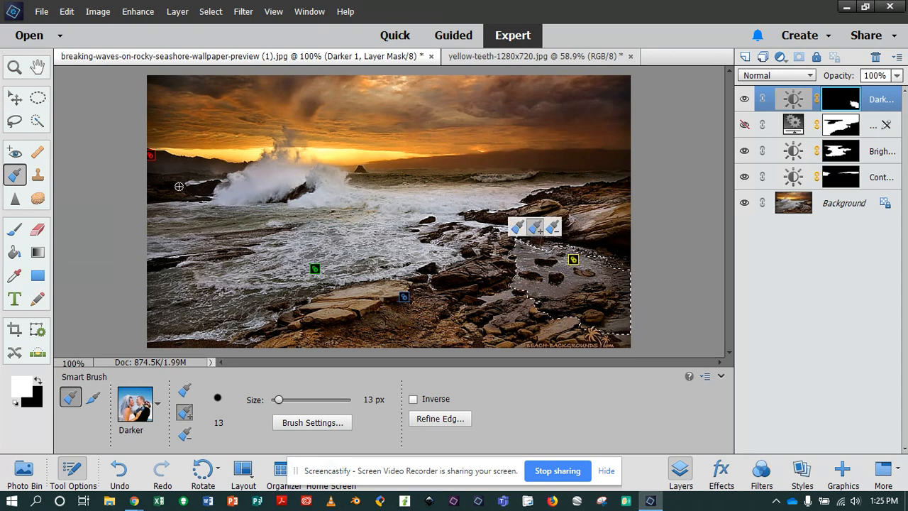
Add the dark rocks beside the crashing wave to the Darker area and subtract the hills behind them
left_click_drag(159, 188, 175, 190)
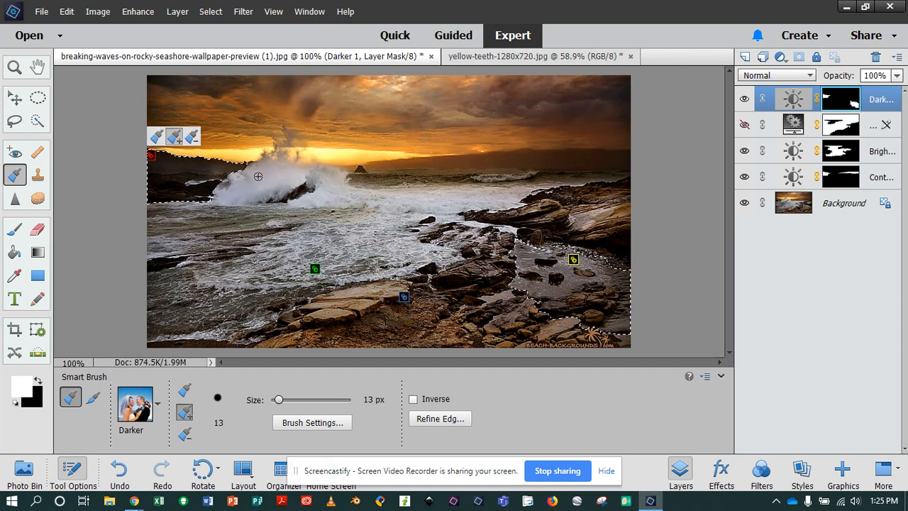
left_click(190, 134)
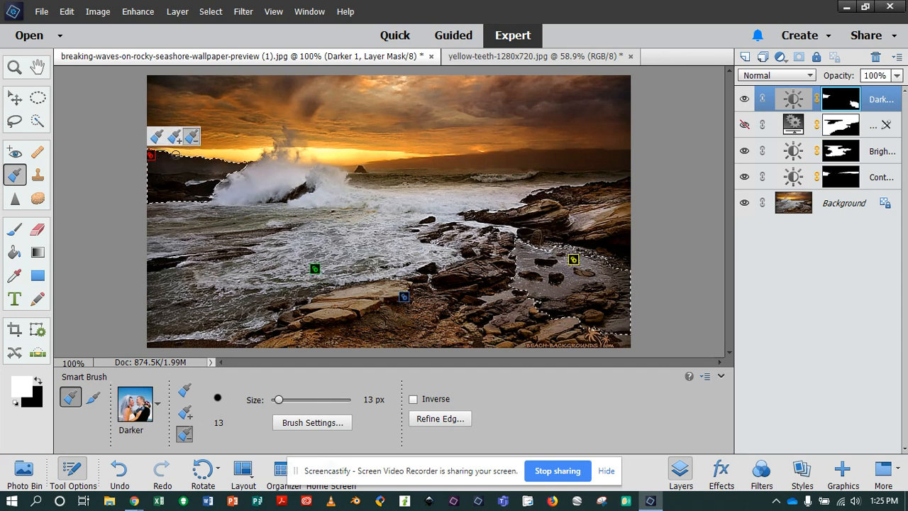
left_click_drag(179, 155, 171, 159)
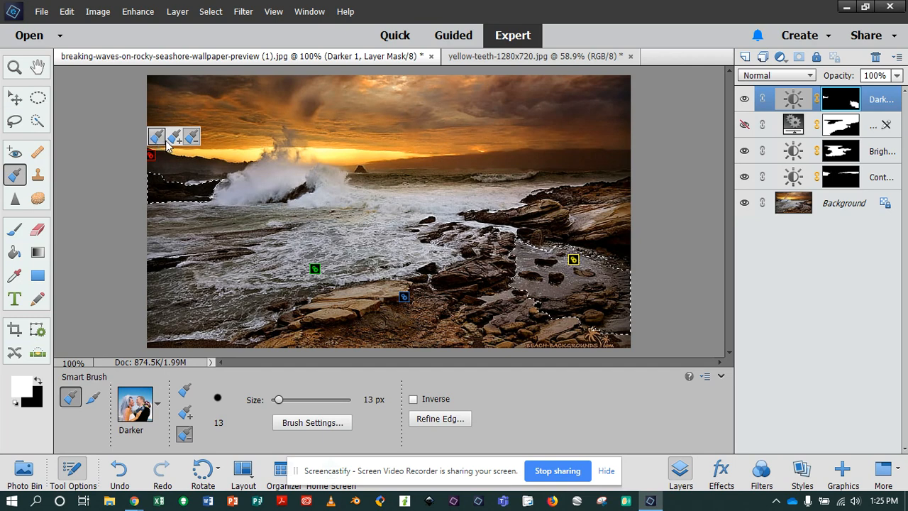
left_click(174, 136)
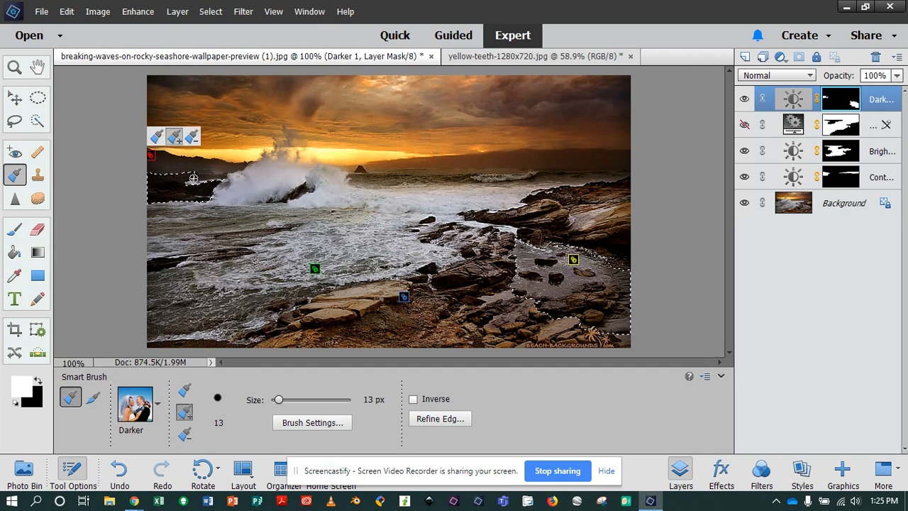
left_click_drag(204, 179, 228, 165)
left_click(190, 136)
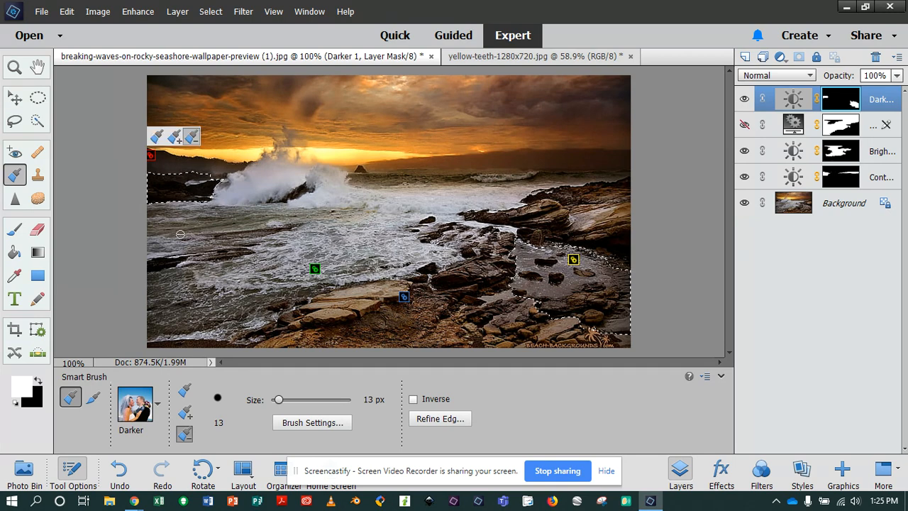
left_click(176, 137)
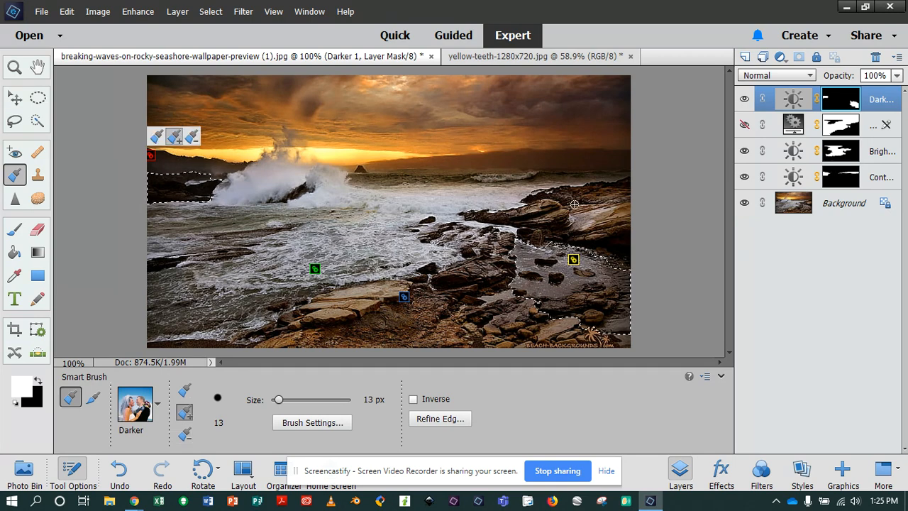
Extend the Darker area over more shoreline rocks and the cloudy sky, and subtract the distant water and headland
left_click_drag(476, 276, 437, 283)
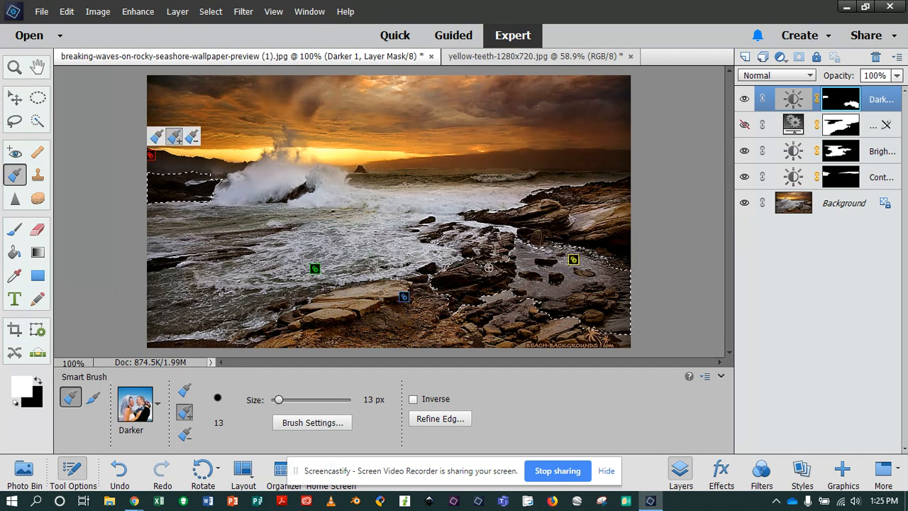
left_click_drag(564, 192, 620, 188)
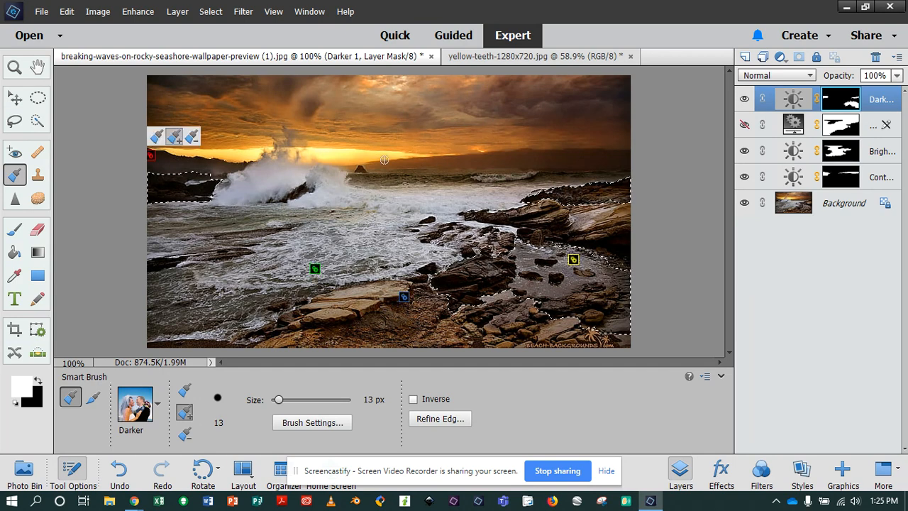
mouse_move(168, 87)
left_mouse_down()
mouse_move(399, 84)
mouse_move(511, 94)
left_mouse_up()
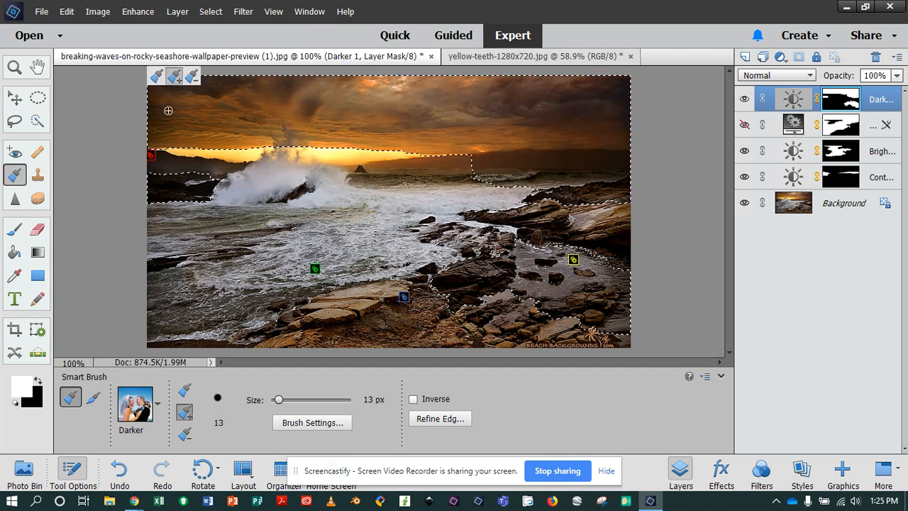
left_click(485, 181)
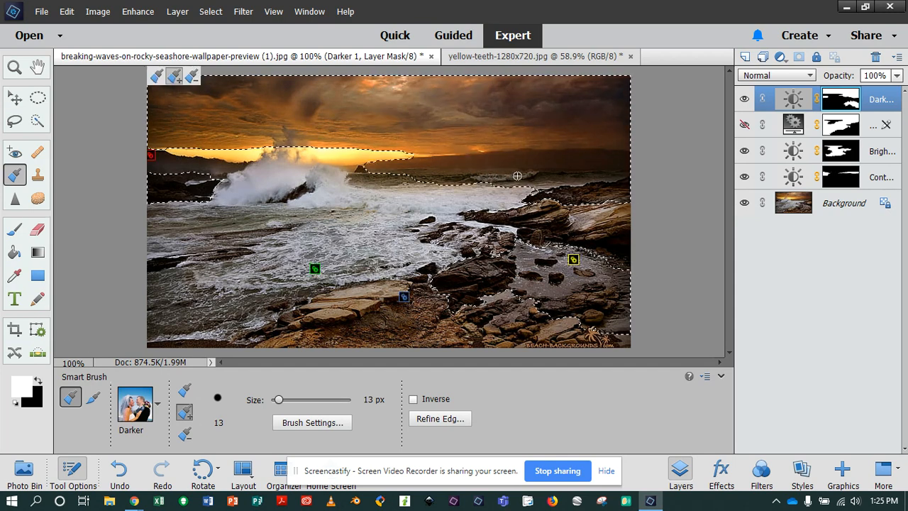
left_click(192, 76)
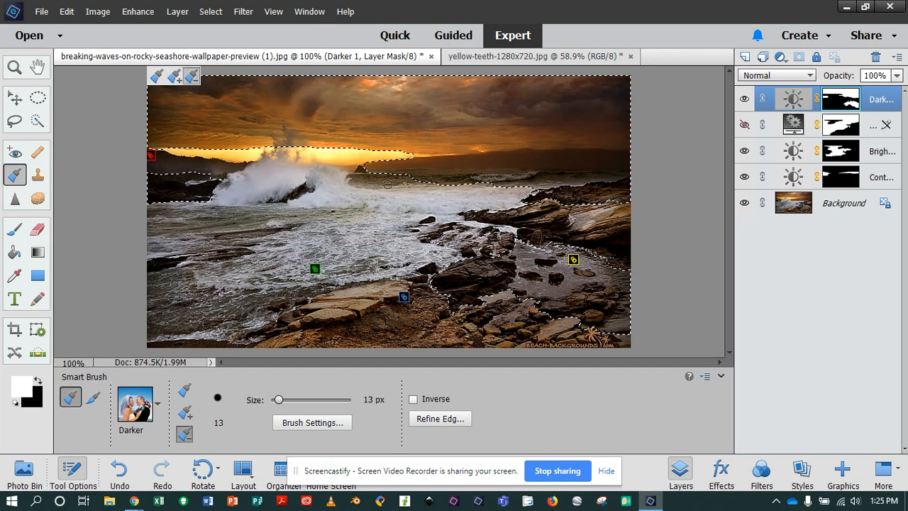
mouse_move(387, 184)
left_mouse_down()
mouse_move(457, 171)
mouse_move(600, 196)
mouse_move(574, 200)
mouse_move(589, 201)
mouse_move(615, 197)
mouse_move(623, 183)
mouse_move(474, 166)
left_mouse_up()
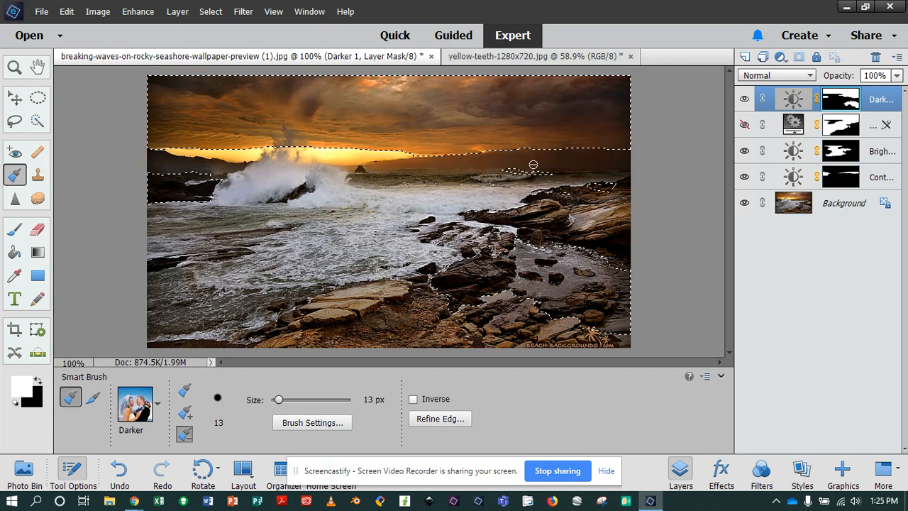
mouse_move(533, 165)
left_mouse_down()
mouse_move(572, 168)
mouse_move(528, 171)
mouse_move(611, 186)
left_mouse_up()
Set the Darker adjustment layer's brightness to -3 and contrast to 100, and deselect the area
double_click(804, 103)
left_click_drag(723, 214, 780, 235)
left_click_drag(721, 213, 717, 215)
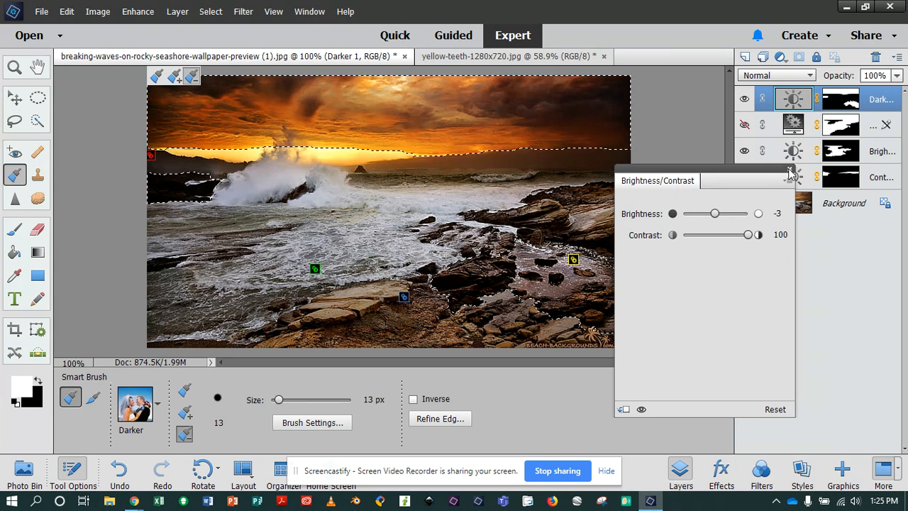
left_click(790, 170)
key("ctrl+d")
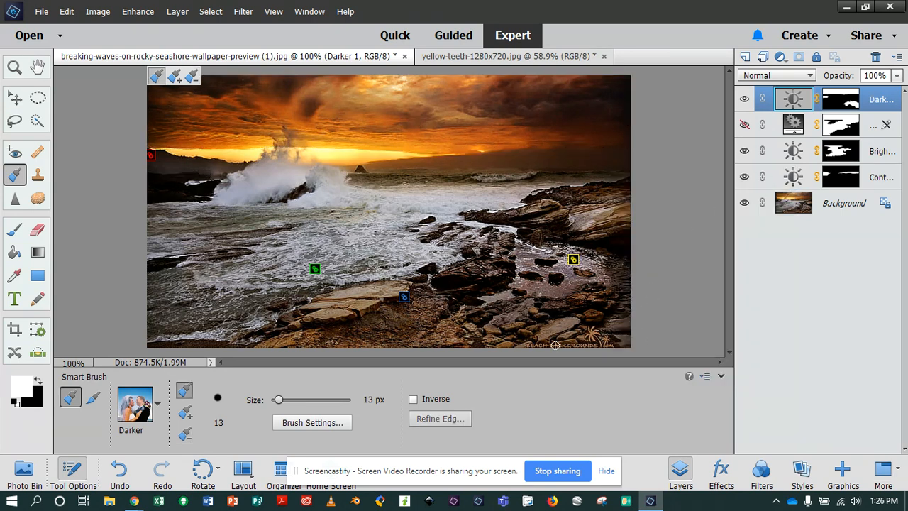
Switch to the Detail Smart Brush and change the topmost Darker adjustment to the Contrast High preset
left_click(92, 399)
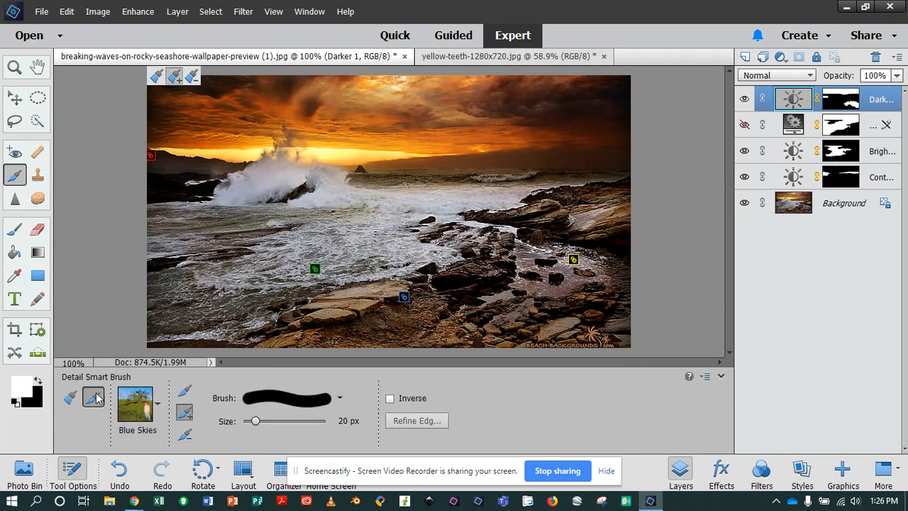
left_click(173, 245)
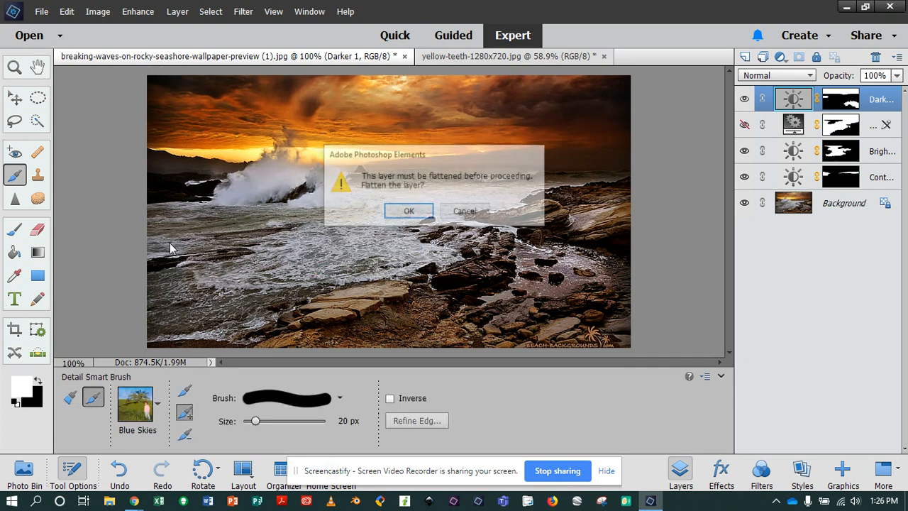
left_click(465, 211)
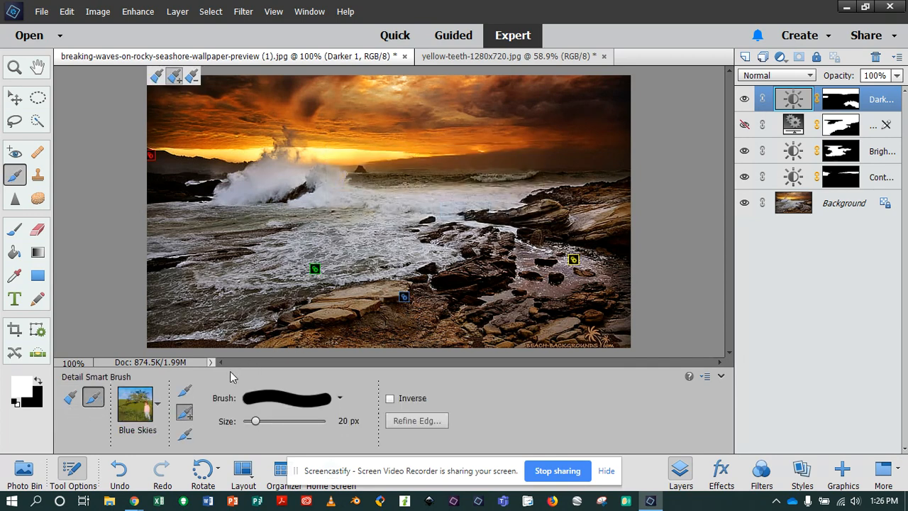
left_click(156, 402)
left_click(124, 272)
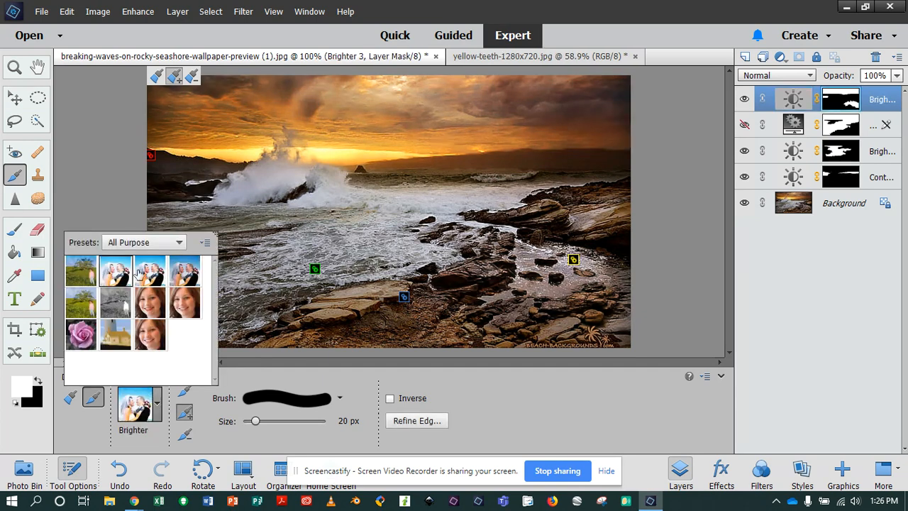
left_click(140, 273)
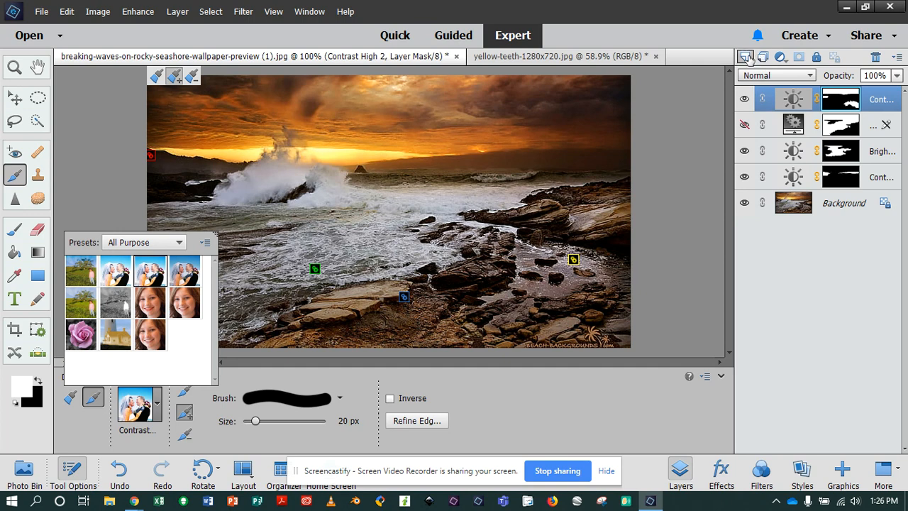
Unlock the Background so it becomes a regular layer
left_click(835, 214)
left_click(832, 205)
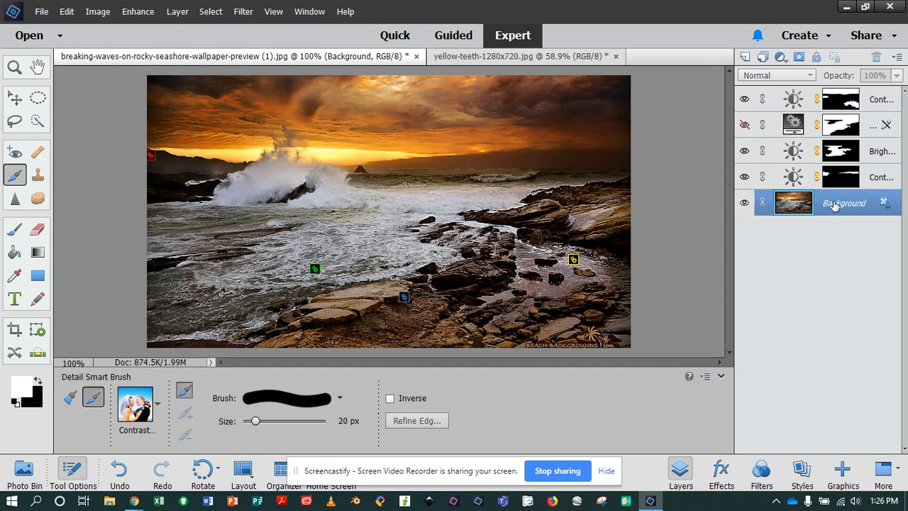
left_click(892, 203)
Paint the Brighter preset over the foamy water with the 20 px Detail Smart Brush and set its layer opacity to 53%
left_click(159, 401)
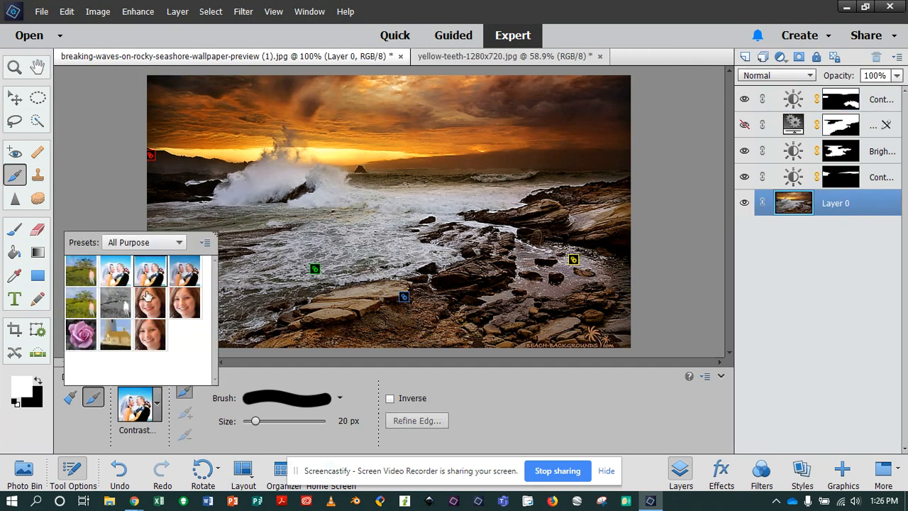
left_click(117, 271)
left_click(410, 265)
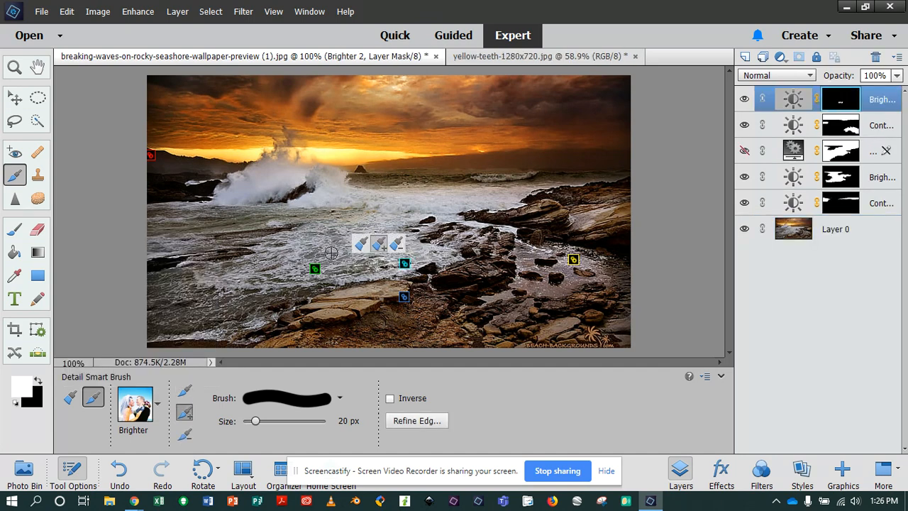
mouse_move(272, 260)
left_mouse_down()
mouse_move(191, 269)
mouse_move(252, 280)
mouse_move(273, 269)
mouse_move(302, 274)
mouse_move(286, 273)
mouse_move(326, 236)
mouse_move(315, 232)
mouse_move(325, 223)
mouse_move(280, 226)
left_mouse_up()
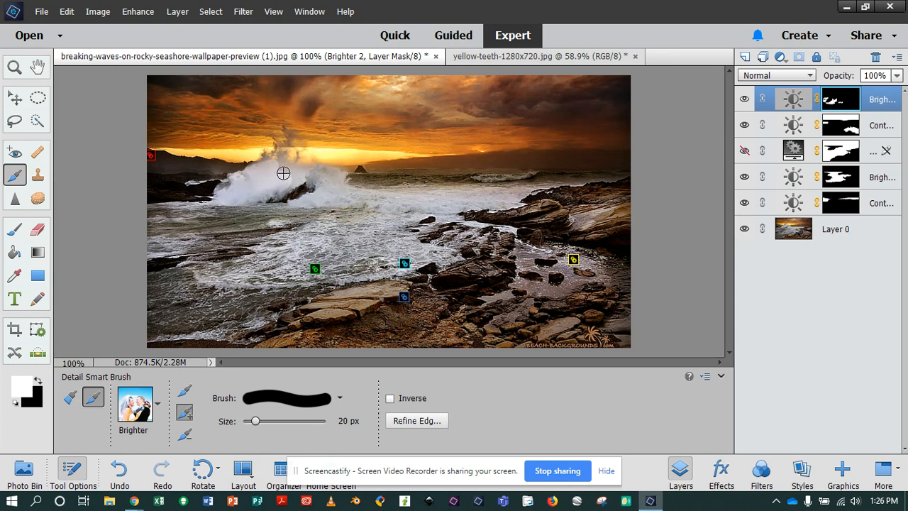
left_click(897, 75)
left_click_drag(896, 92, 867, 92)
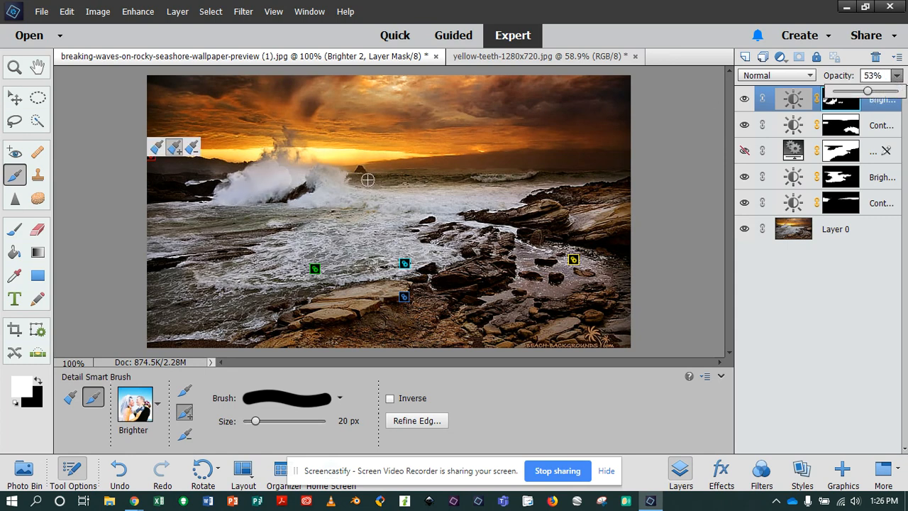
Extend the new Brighter area over the crashing wave and reduce the brush size to 10 px
mouse_move(278, 174)
left_mouse_down()
mouse_move(302, 177)
mouse_move(292, 176)
left_mouse_up()
mouse_move(291, 177)
left_mouse_down()
mouse_move(300, 179)
mouse_move(294, 168)
mouse_move(322, 186)
mouse_move(304, 198)
mouse_move(355, 202)
left_mouse_up()
left_click_drag(333, 180, 339, 181)
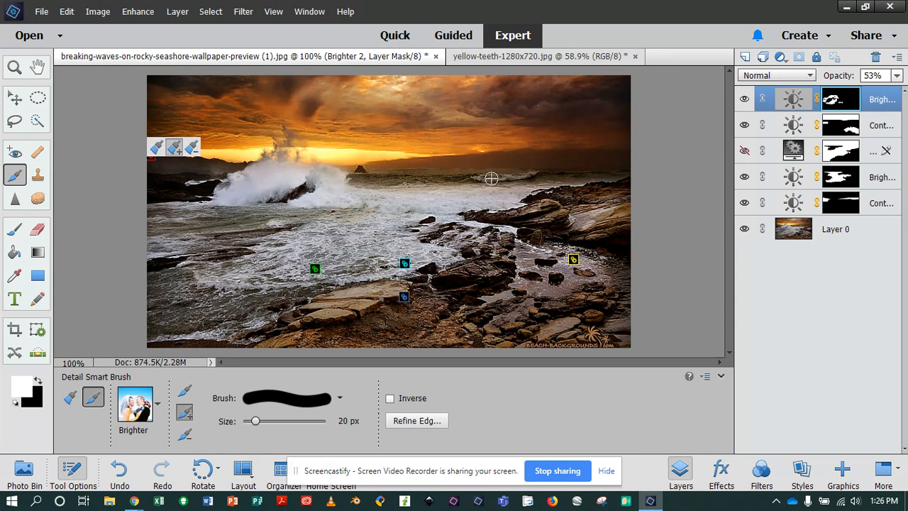
key("bracketleft")
key("bracketleft")
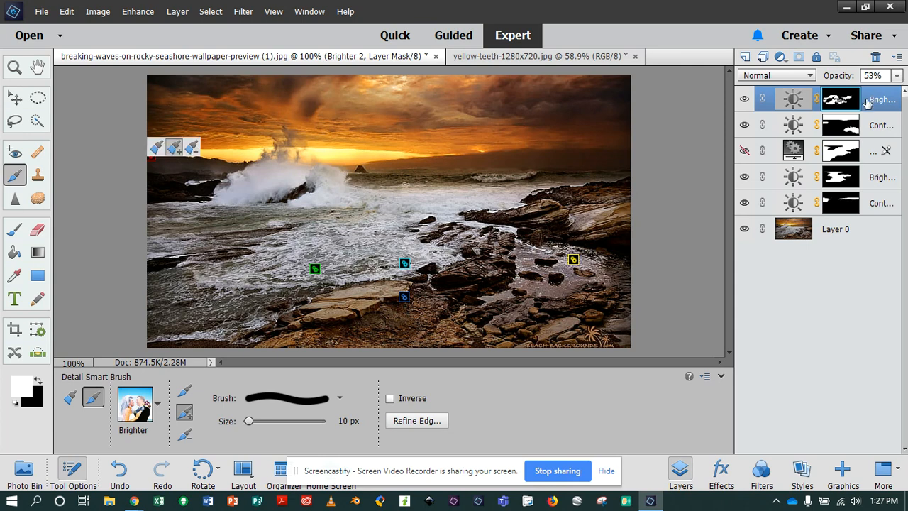
Open the topmost Brighter layer's Brightness/Contrast settings and adjust the brightness
double_click(792, 104)
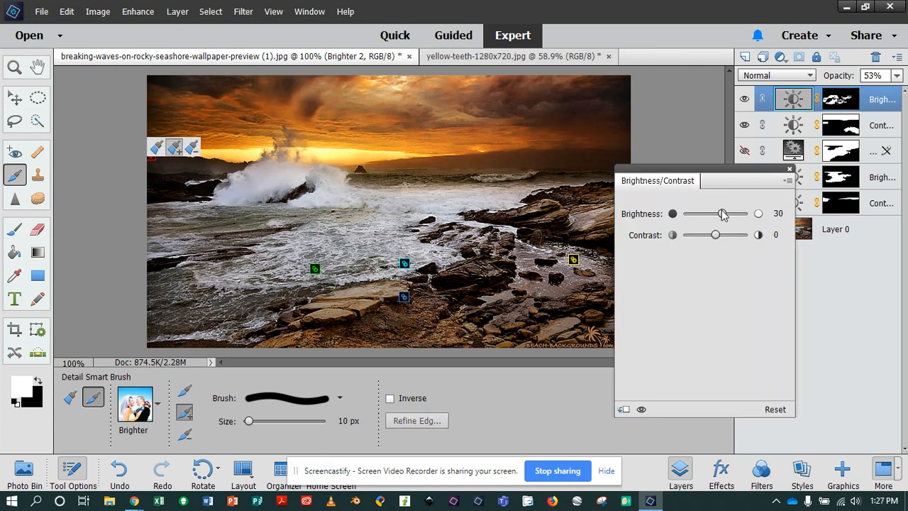
mouse_move(722, 214)
left_mouse_down()
mouse_move(697, 214)
mouse_move(738, 214)
mouse_move(681, 216)
mouse_move(759, 216)
mouse_move(679, 216)
mouse_move(705, 216)
mouse_move(745, 239)
mouse_move(685, 237)
mouse_move(778, 239)
mouse_move(714, 239)
mouse_move(711, 218)
mouse_move(722, 221)
left_mouse_up()
left_click(850, 101)
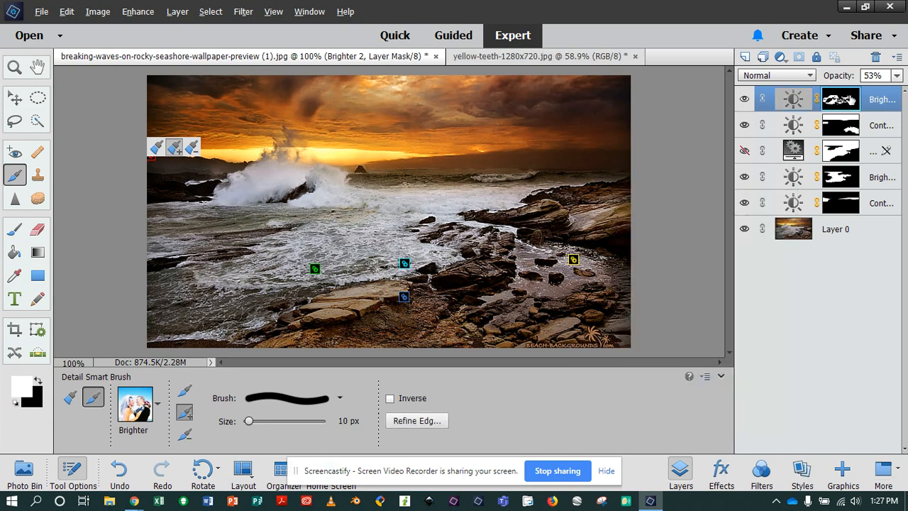
key("alt")
left_click(69, 397)
left_click(93, 399)
Switch to the yellow-teeth photo and paint the Pearly Whites preset over the large upper-left front tooth with the 10 px Detail Smart Brush
left_click(519, 58)
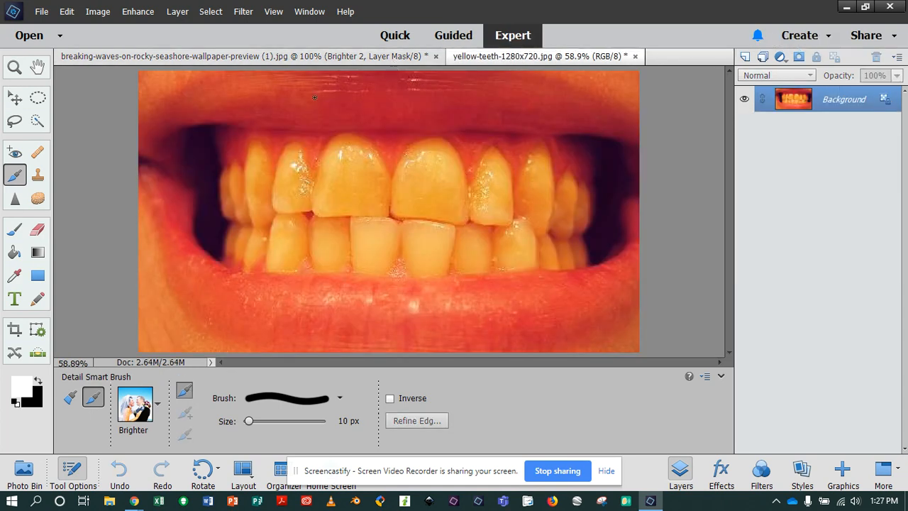
left_click(157, 403)
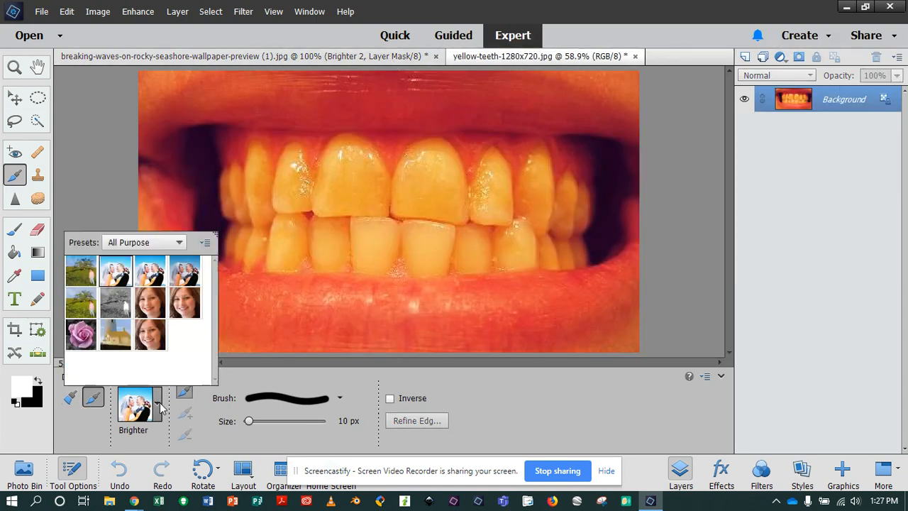
left_click(186, 310)
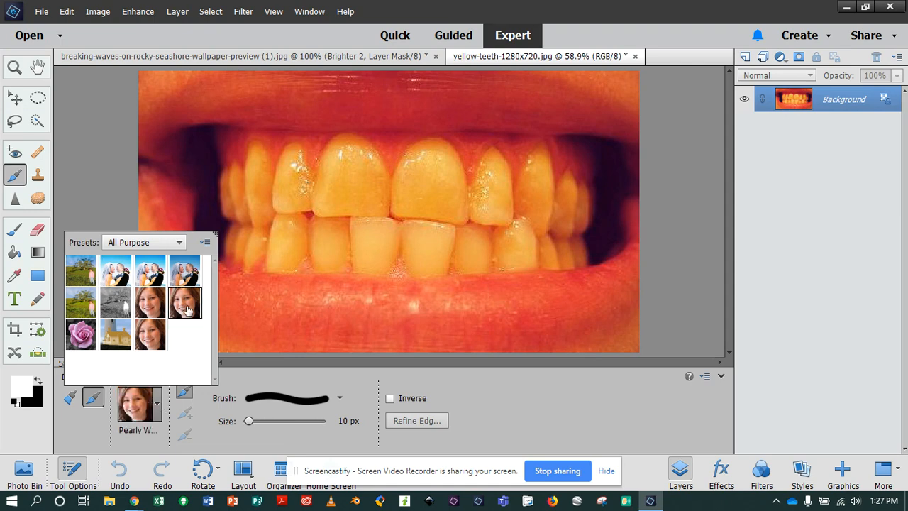
left_click(332, 174)
left_click(337, 174)
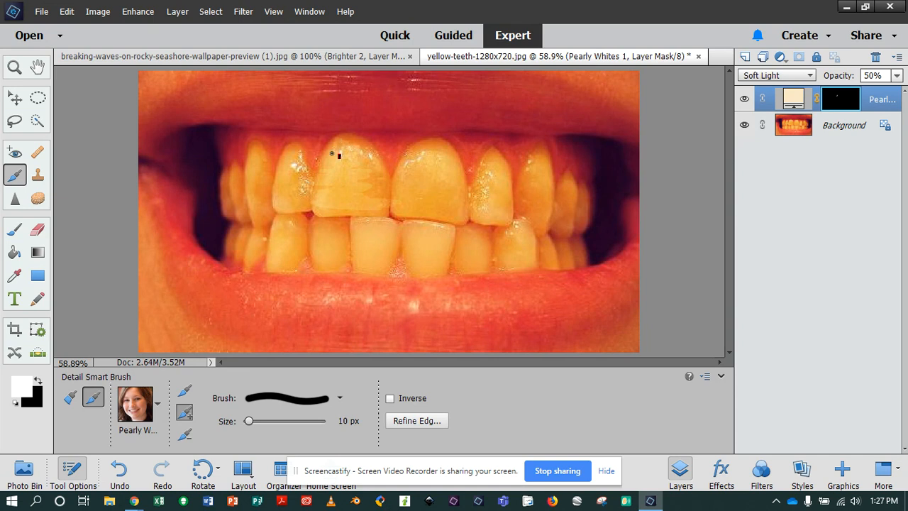
left_click(331, 157)
Change the tooth adjustment to the Very Pearly Whites preset and extend it over more of the same front tooth
left_click(158, 399)
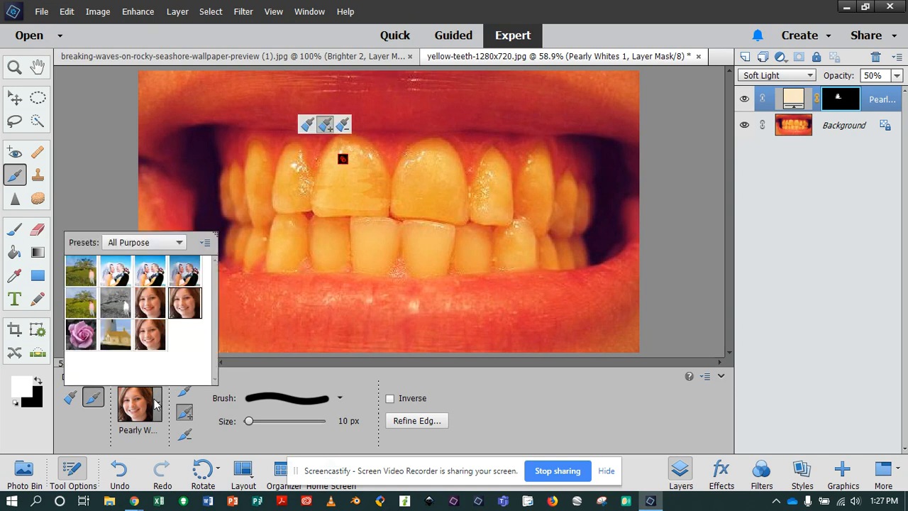
left_click(156, 344)
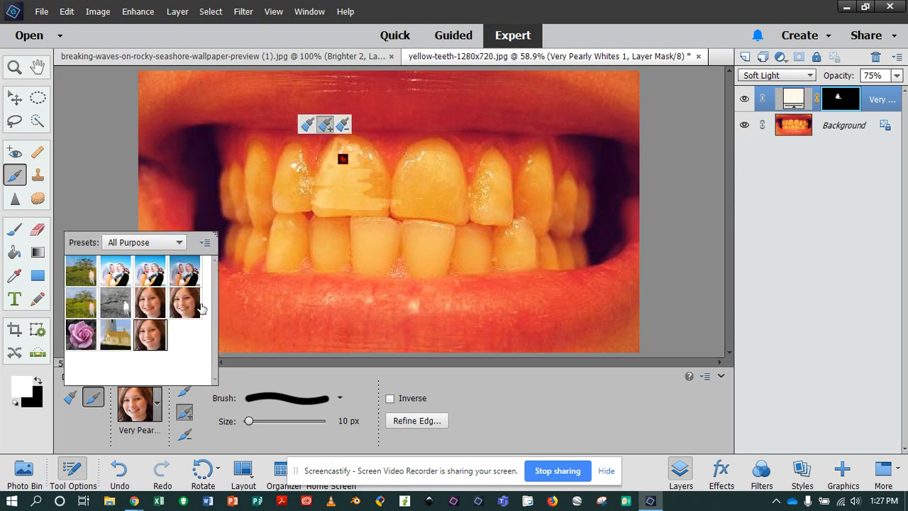
left_click_drag(368, 175, 374, 184)
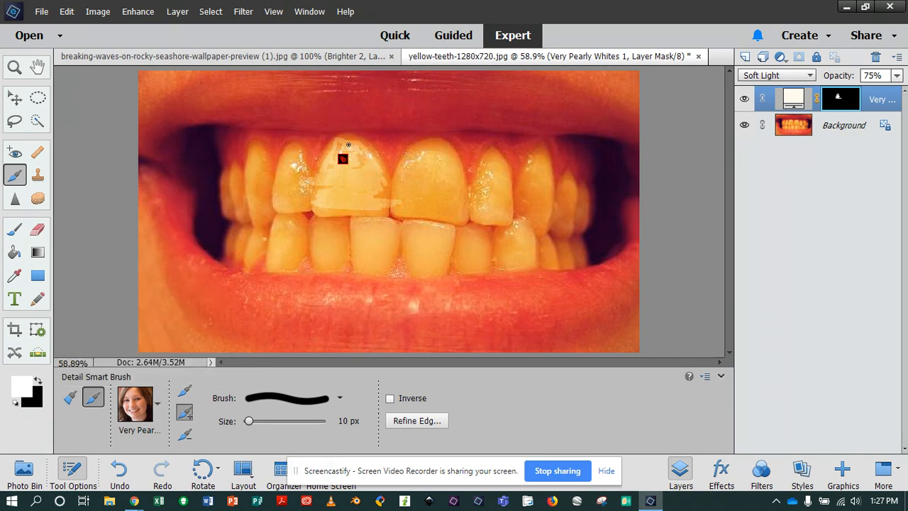
Enlarge the brush to 50 px and fill in the unpainted patches and edges of the large front tooth
key("bracketright")
key("bracketright")
key("bracketright")
key("bracketright")
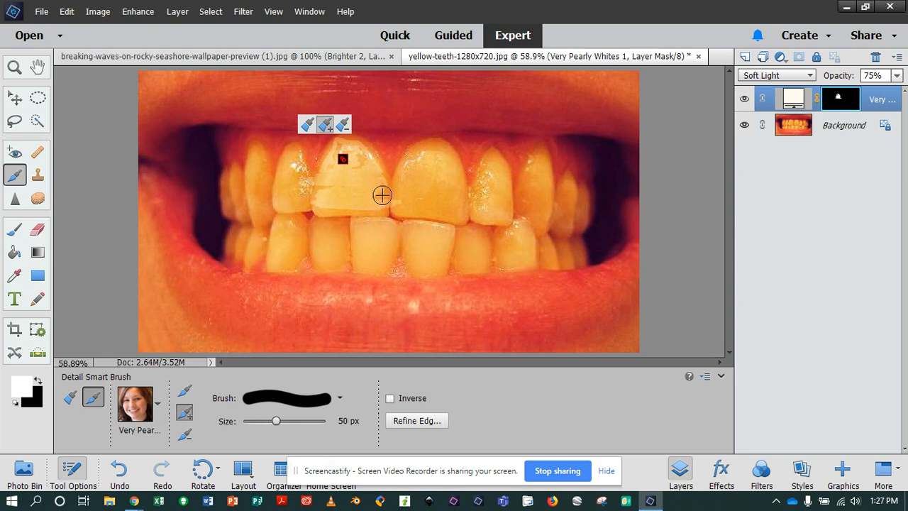
mouse_move(383, 195)
left_mouse_down()
mouse_move(379, 205)
mouse_move(383, 182)
left_mouse_up()
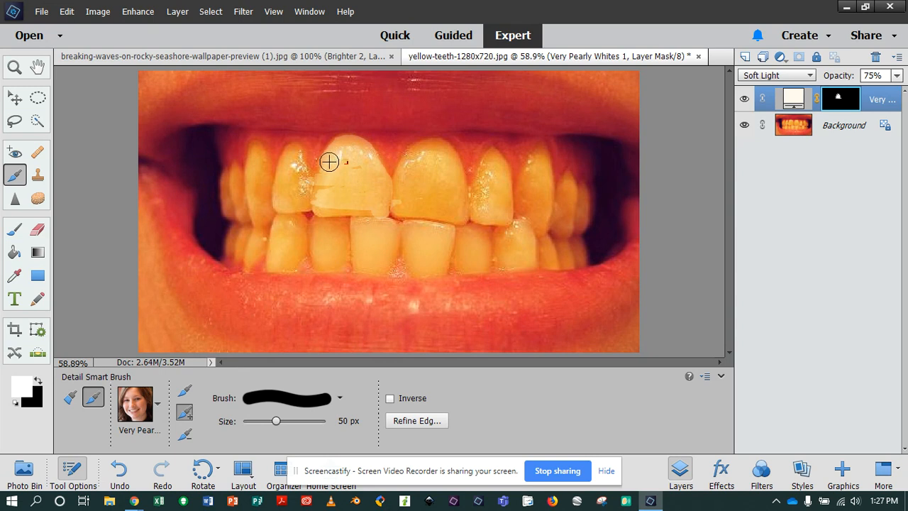
left_click_drag(314, 199, 313, 199)
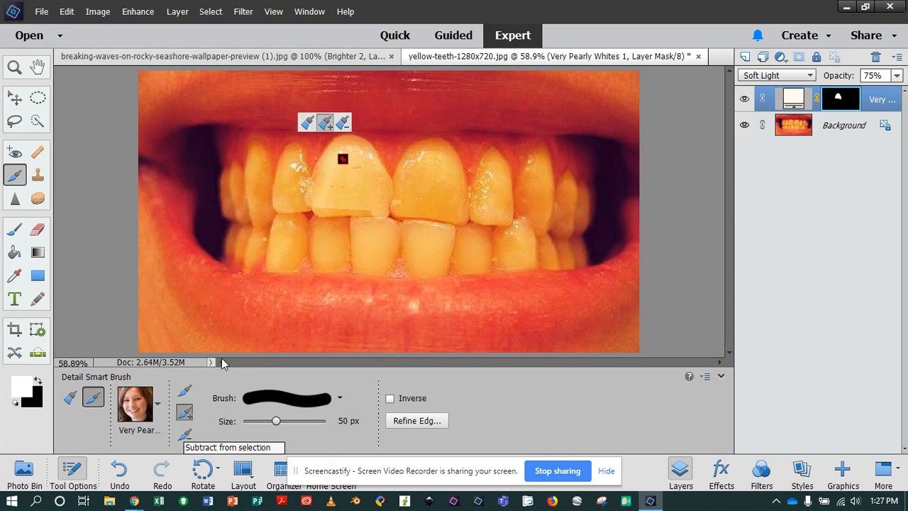
Extend the whitening over the smaller tooth left of the front tooth and touch up the front tooth
left_click_drag(293, 159, 282, 207)
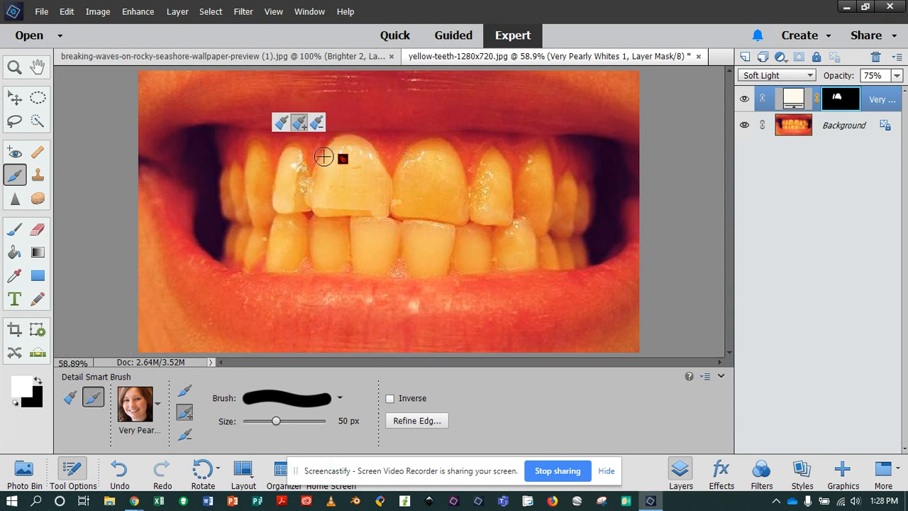
mouse_move(294, 170)
left_mouse_down()
mouse_move(304, 210)
mouse_move(294, 149)
mouse_move(278, 197)
left_mouse_up()
mouse_move(361, 172)
left_mouse_down()
mouse_move(339, 205)
mouse_move(327, 210)
mouse_move(372, 213)
mouse_move(352, 201)
left_mouse_up()
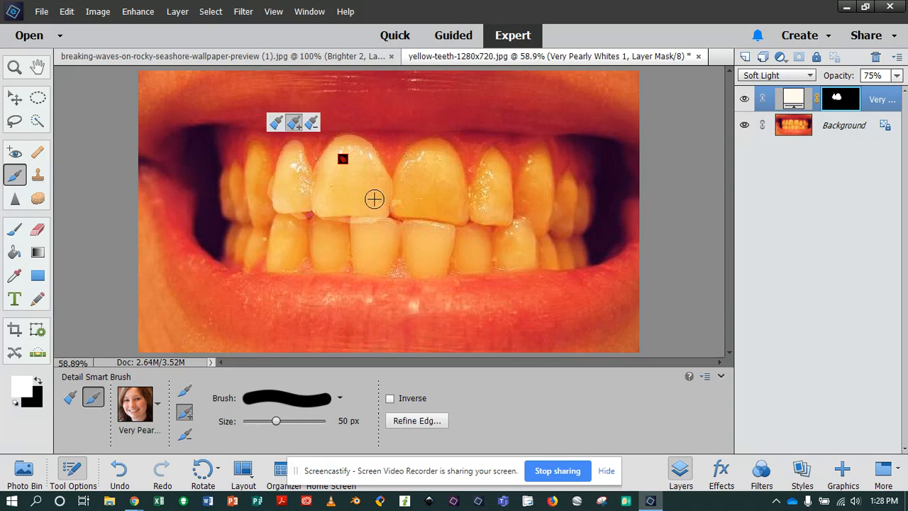
Paint the Very Pearly Whites effect over the second large front tooth up to its gum line
scroll(362, 199, "up", 5)
mouse_move(513, 188)
left_mouse_down()
mouse_move(503, 168)
mouse_move(524, 191)
mouse_move(573, 186)
mouse_move(456, 224)
mouse_move(662, 254)
mouse_move(662, 169)
mouse_move(630, 187)
mouse_move(581, 123)
mouse_move(506, 130)
left_mouse_up()
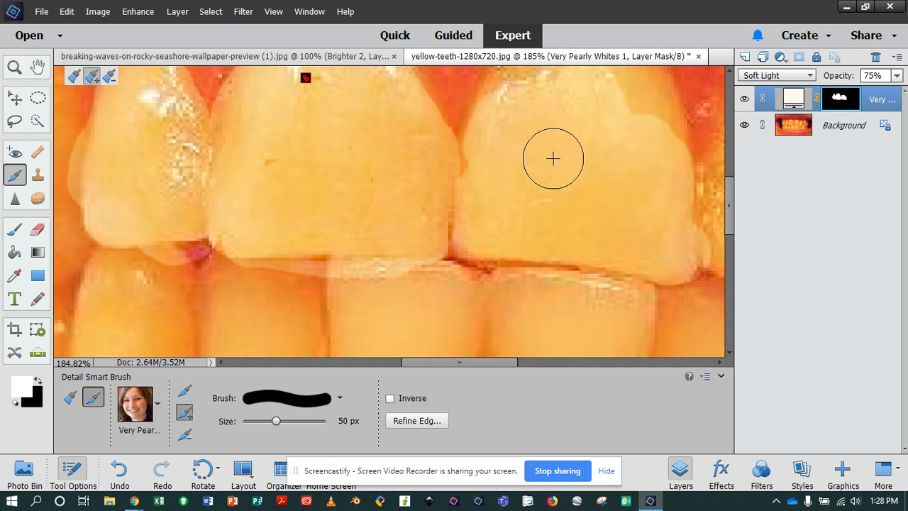
scroll(552, 163, "up", 3)
mouse_move(593, 155)
left_mouse_down()
mouse_move(652, 253)
mouse_move(630, 175)
mouse_move(607, 157)
mouse_move(573, 157)
mouse_move(515, 192)
left_mouse_up()
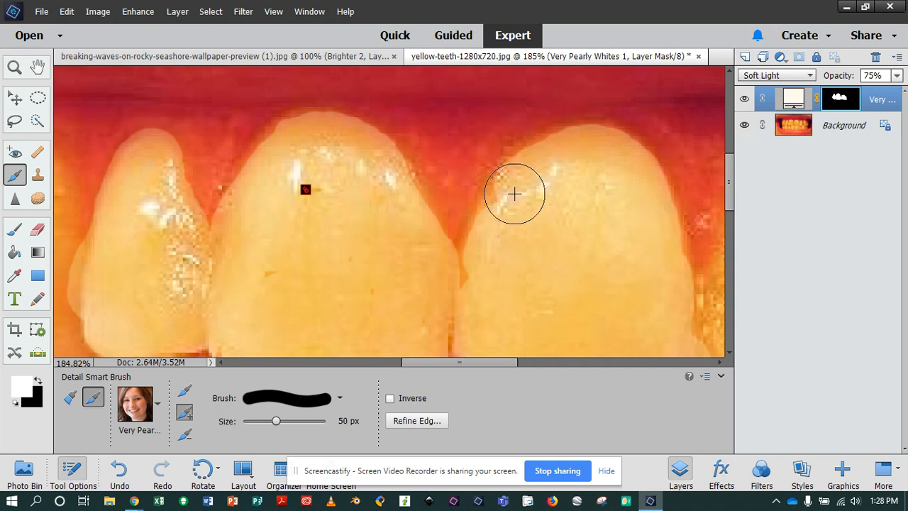
Set the Very Pearly Whites layer's opacity to 100% and its fill color to the near-white #fdfbf7
left_click(897, 75)
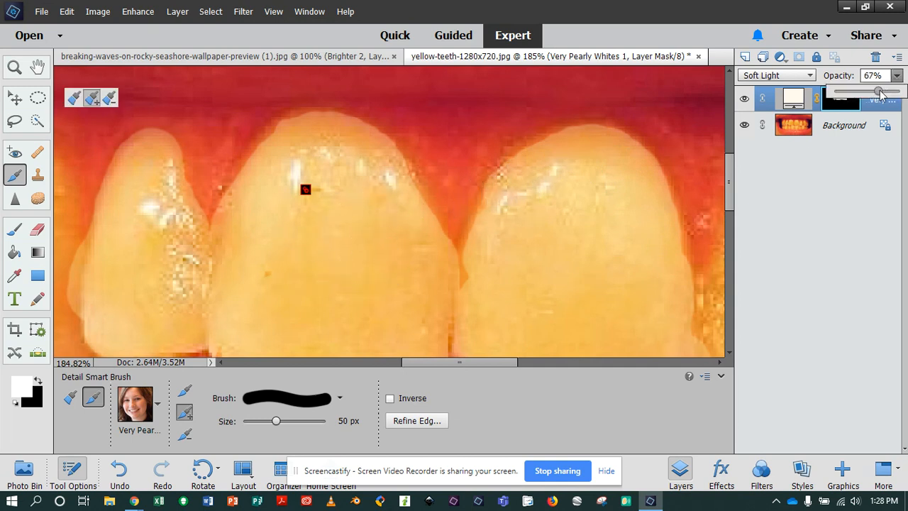
mouse_move(900, 90)
left_mouse_down()
mouse_move(796, 98)
mouse_move(900, 90)
left_mouse_up()
double_click(795, 101)
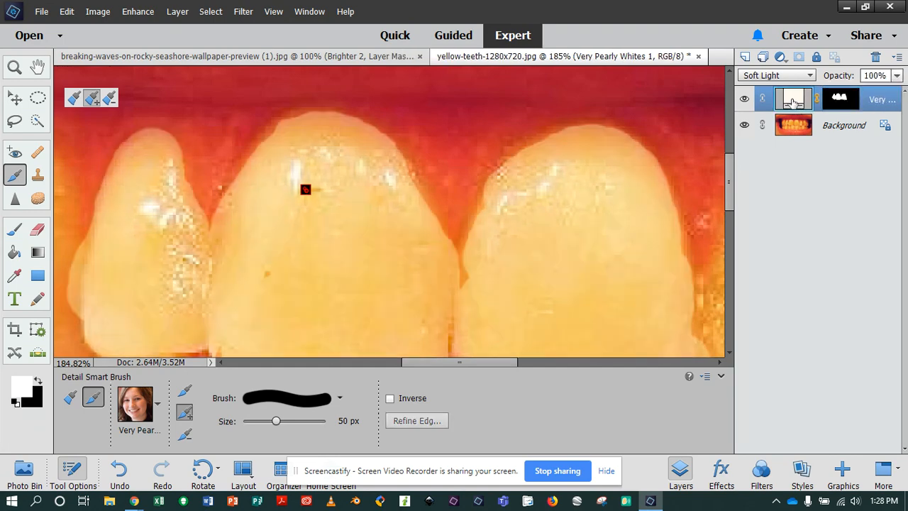
left_click(447, 229)
mouse_move(447, 229)
left_mouse_down()
mouse_move(459, 281)
mouse_move(432, 358)
mouse_move(454, 291)
mouse_move(446, 210)
mouse_move(402, 205)
left_mouse_up()
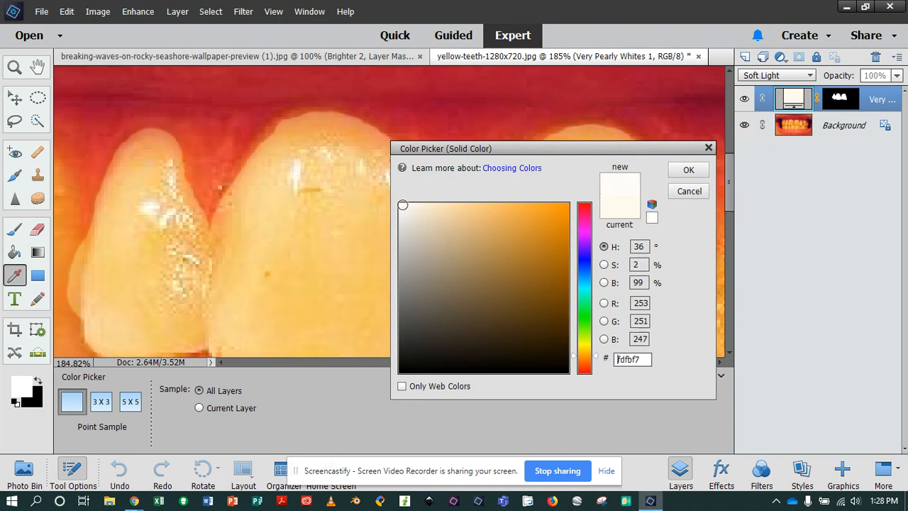
left_click(688, 170)
left_click(897, 76)
left_click_drag(880, 98, 864, 97)
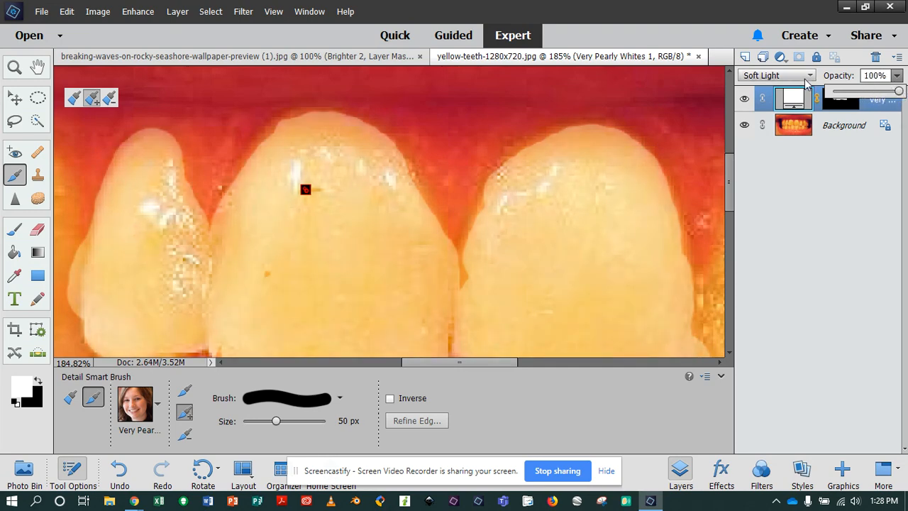
left_click(810, 76)
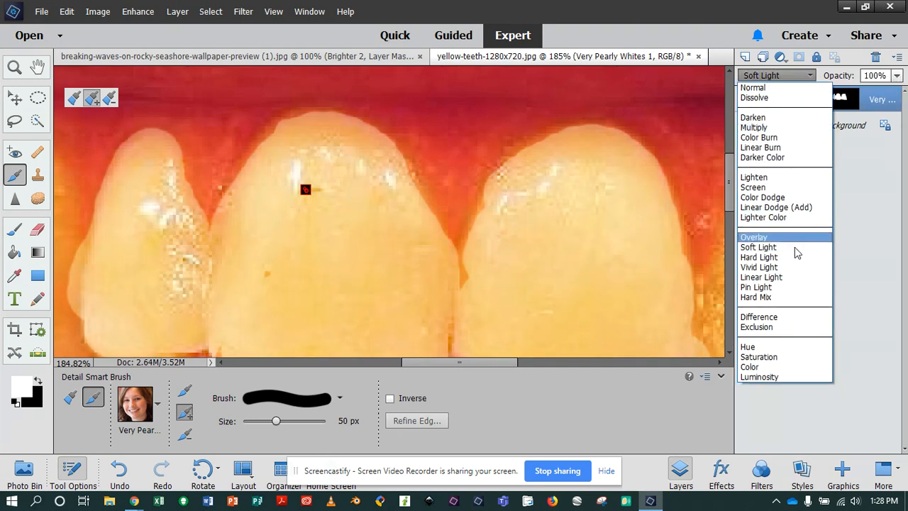
left_click(869, 234)
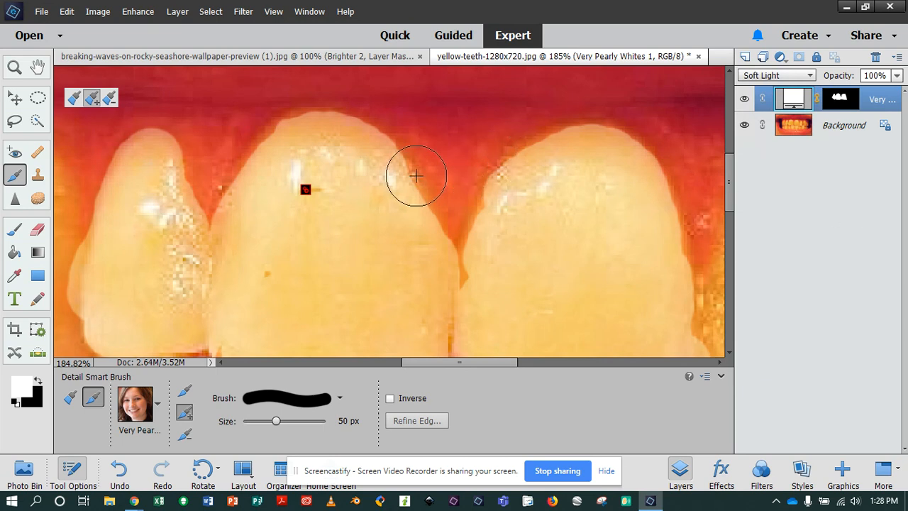
key("alt")
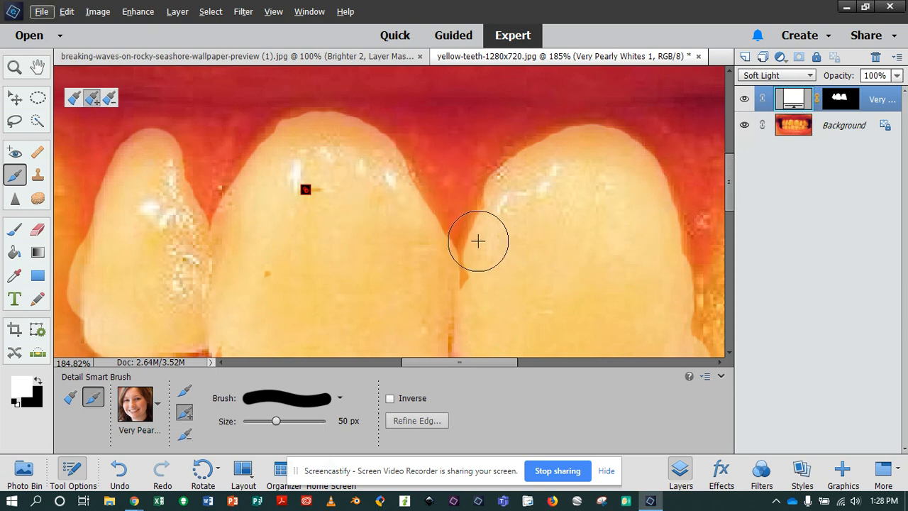
On the Background layer, paint the Lipstick preset across the upper lip with the 50 px Detail Smart Brush
left_click(824, 125)
scroll(397, 186, "down", 5)
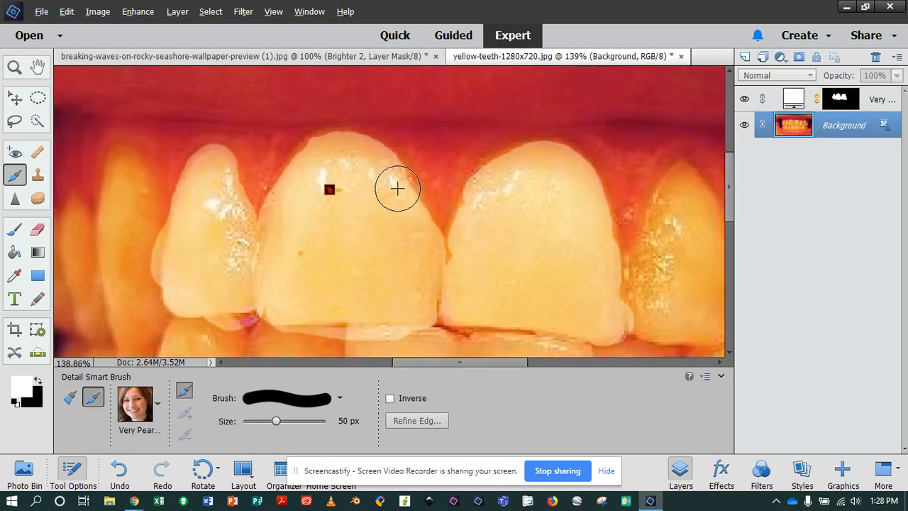
left_click(158, 404)
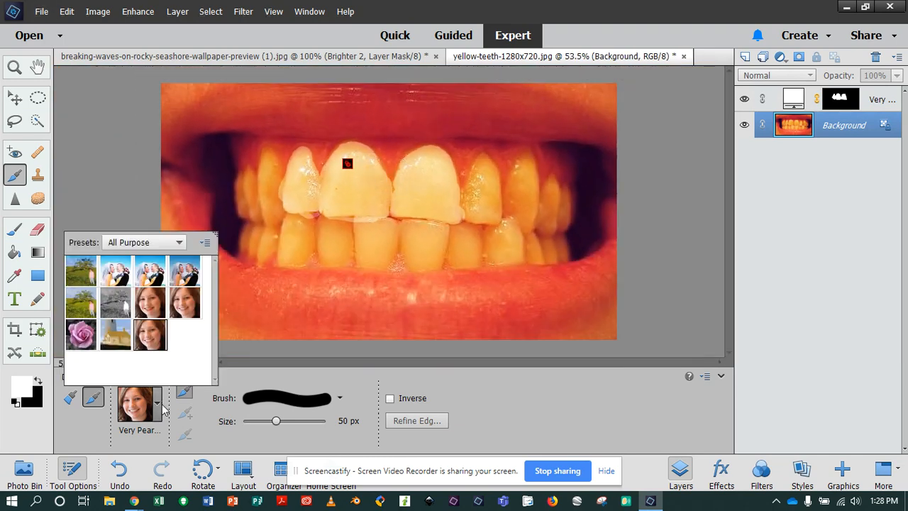
left_click(160, 308)
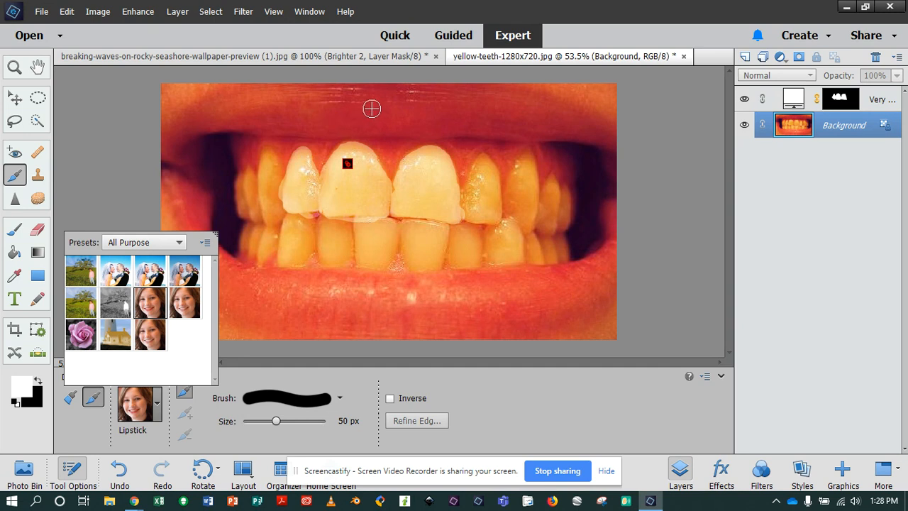
mouse_move(372, 109)
left_mouse_down()
mouse_move(206, 109)
mouse_move(447, 111)
mouse_move(483, 125)
left_mouse_up()
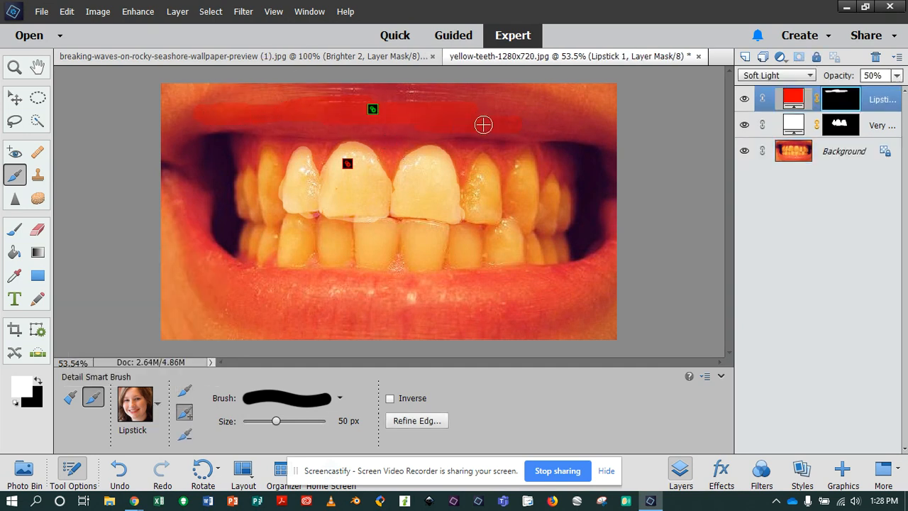
mouse_move(540, 125)
left_mouse_down()
mouse_move(450, 95)
mouse_move(524, 111)
left_mouse_up()
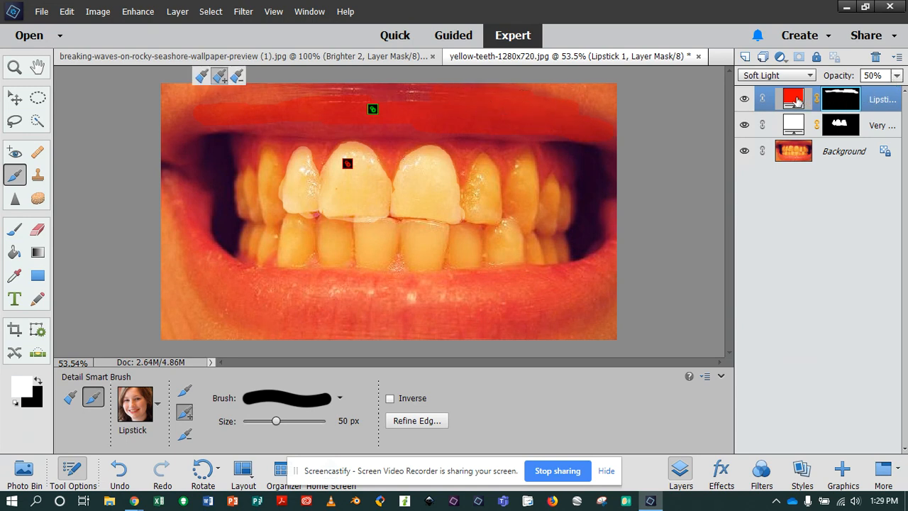
mouse_move(414, 120)
left_mouse_down()
mouse_move(405, 93)
mouse_move(235, 96)
mouse_move(192, 112)
left_mouse_up()
Extend the Lipstick effect around the left mouth corner and along the lower lip, enlarging the brush to 150 px
mouse_move(173, 147)
left_mouse_down()
mouse_move(197, 253)
mouse_move(432, 315)
mouse_move(459, 300)
mouse_move(314, 296)
mouse_move(215, 265)
mouse_move(283, 296)
mouse_move(432, 296)
mouse_move(564, 277)
mouse_move(602, 260)
mouse_move(584, 295)
left_mouse_up()
key("bracketright")
key("bracketright")
key("bracketright")
key("bracketright")
key("bracketright")
key("bracketright")
key("bracketright")
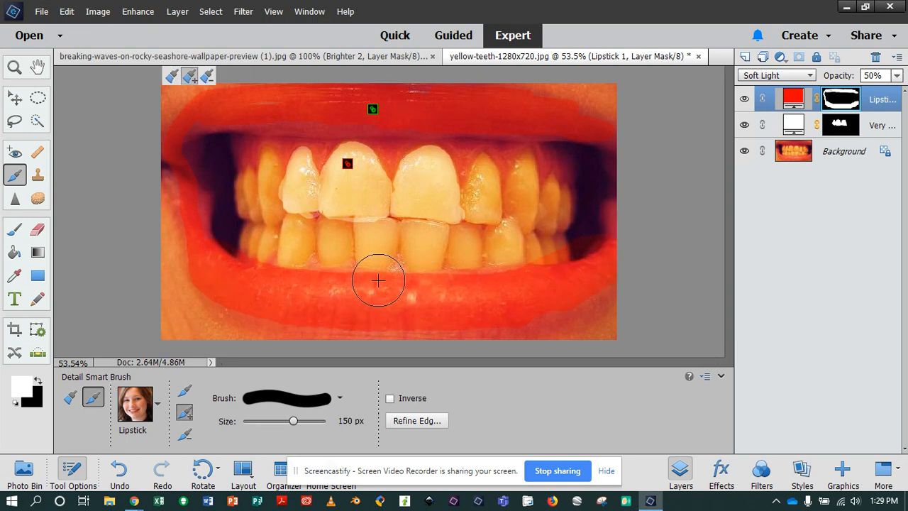